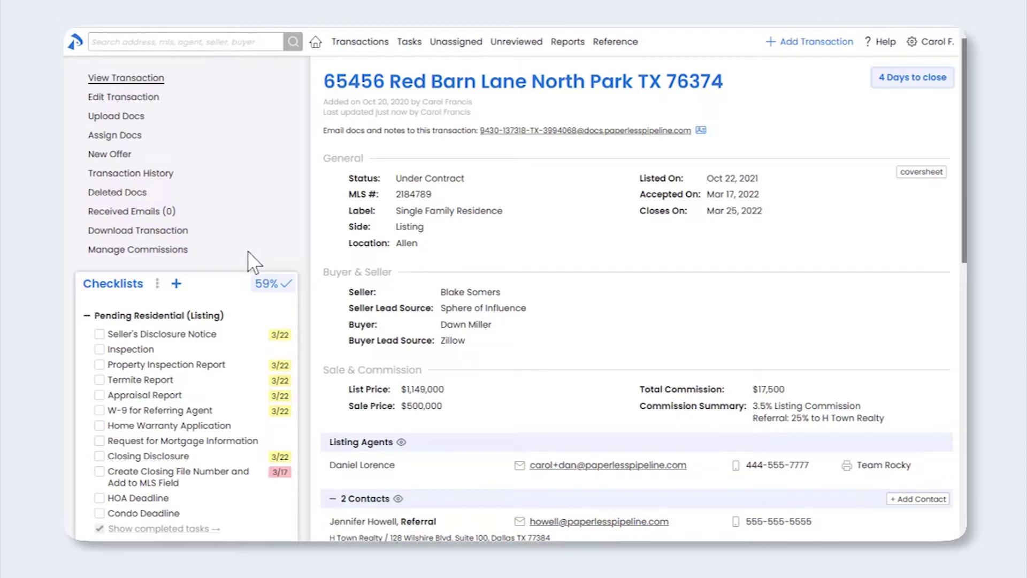
click(180, 254)
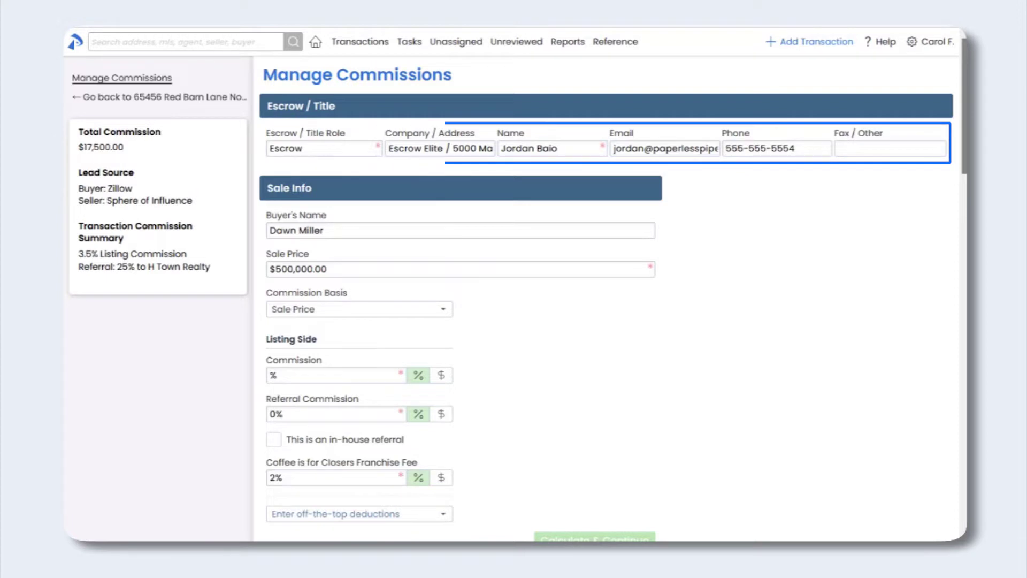
drag(963, 155, 963, 186)
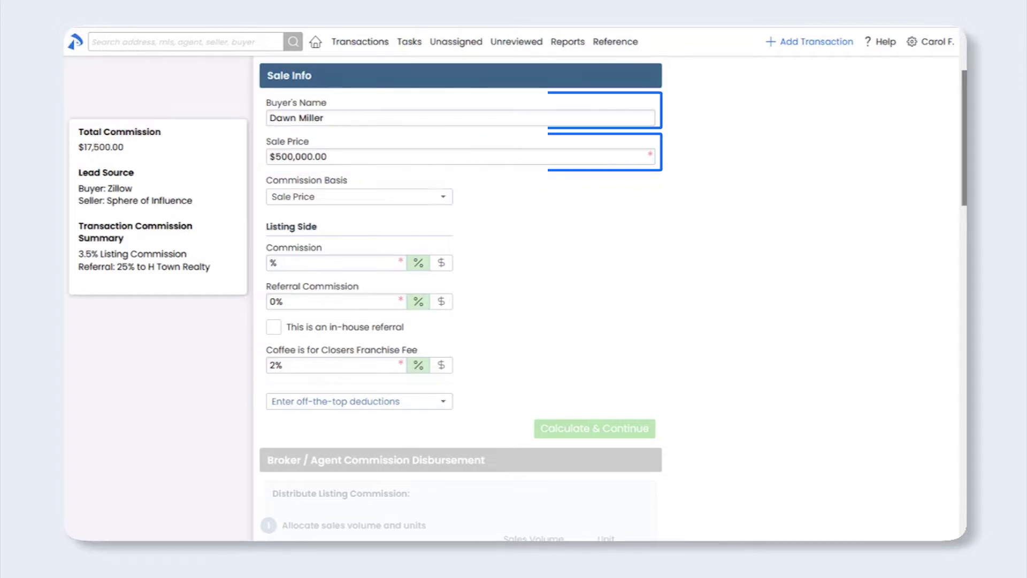
drag(962, 155, 958, 206)
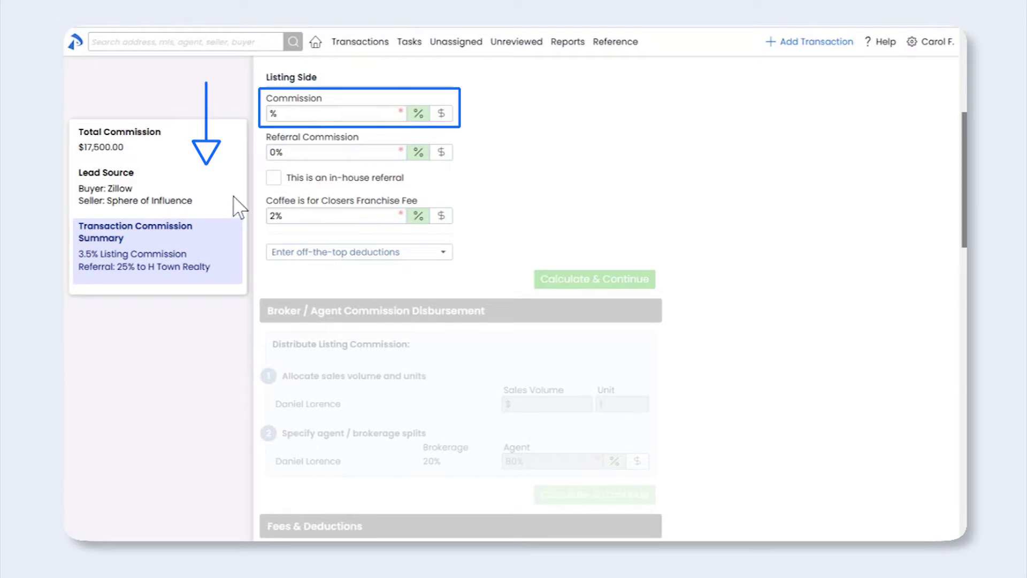
Step: Enter a 3.5% listing commission and a 25% referral commission, flagged as an in-house referral
click(300, 113)
text(3.5)
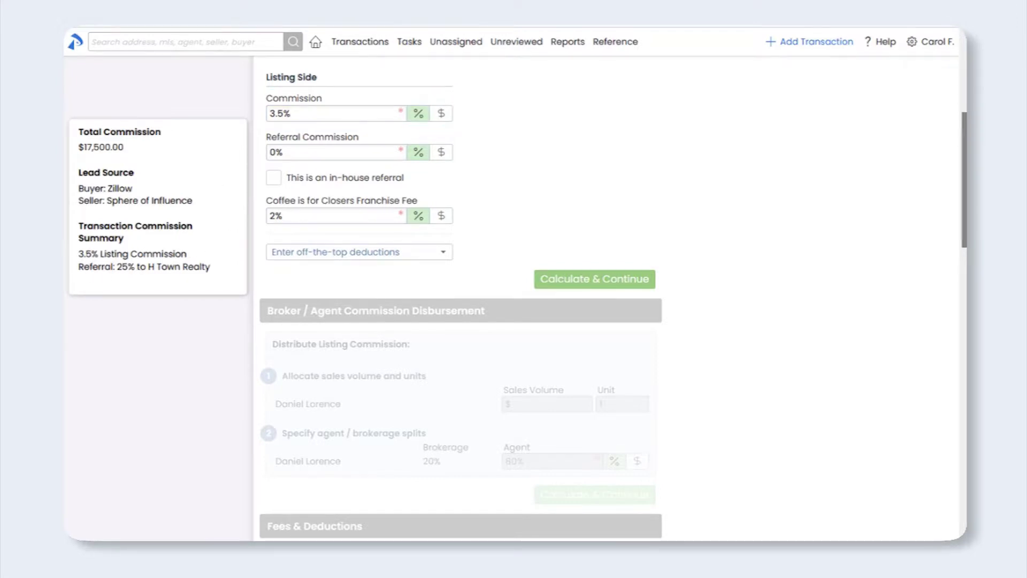
key(BackSpace)
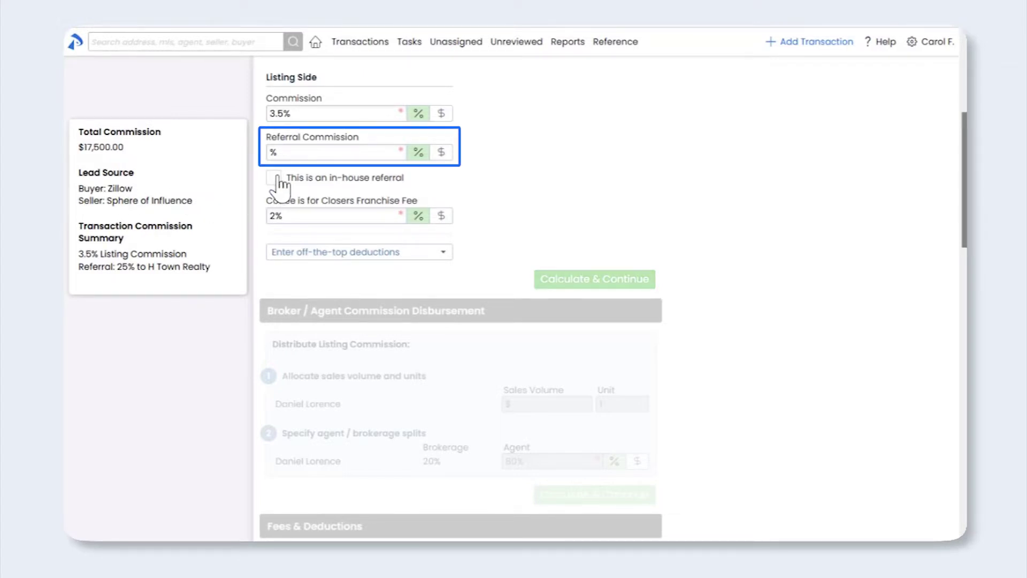
click(290, 153)
text(25)
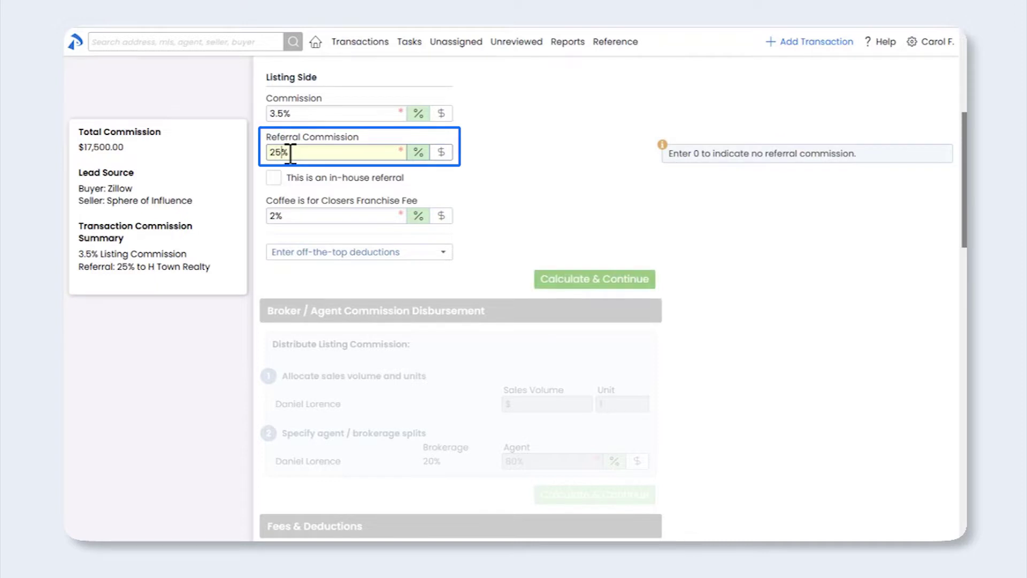
click(227, 193)
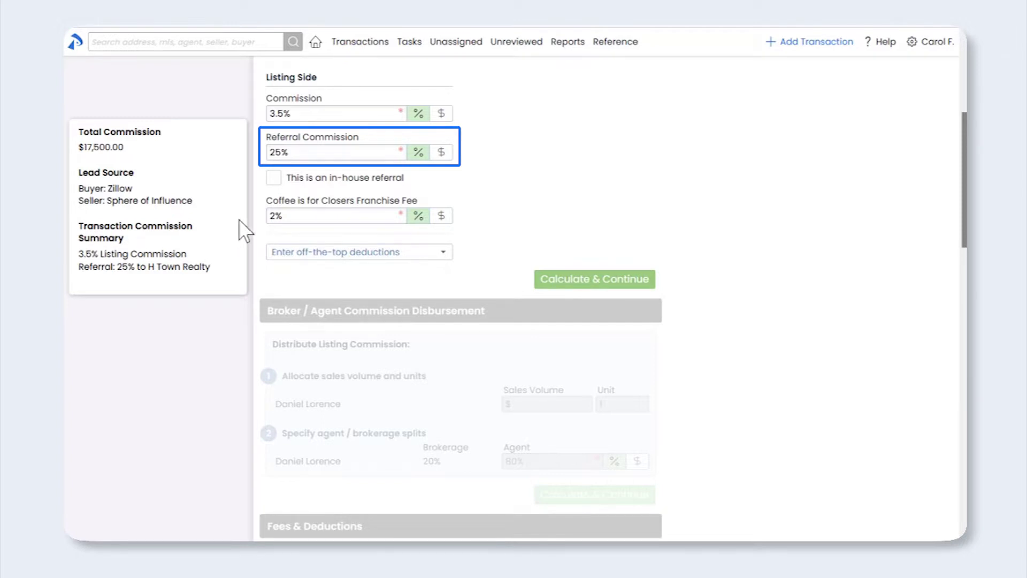
click(274, 178)
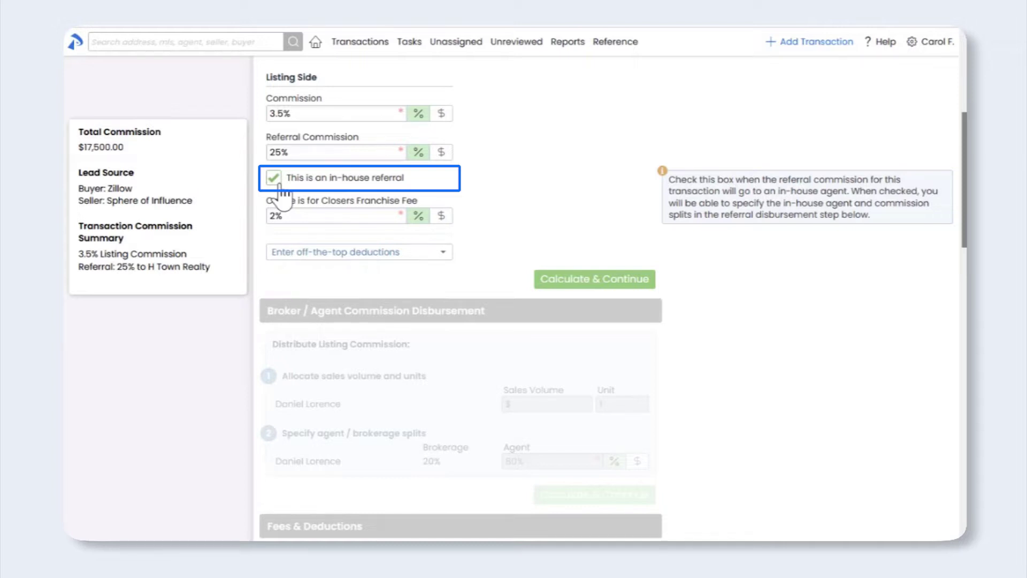
Step: Uncheck 'This is an in-house referral' for the 25% referral commission
click(279, 183)
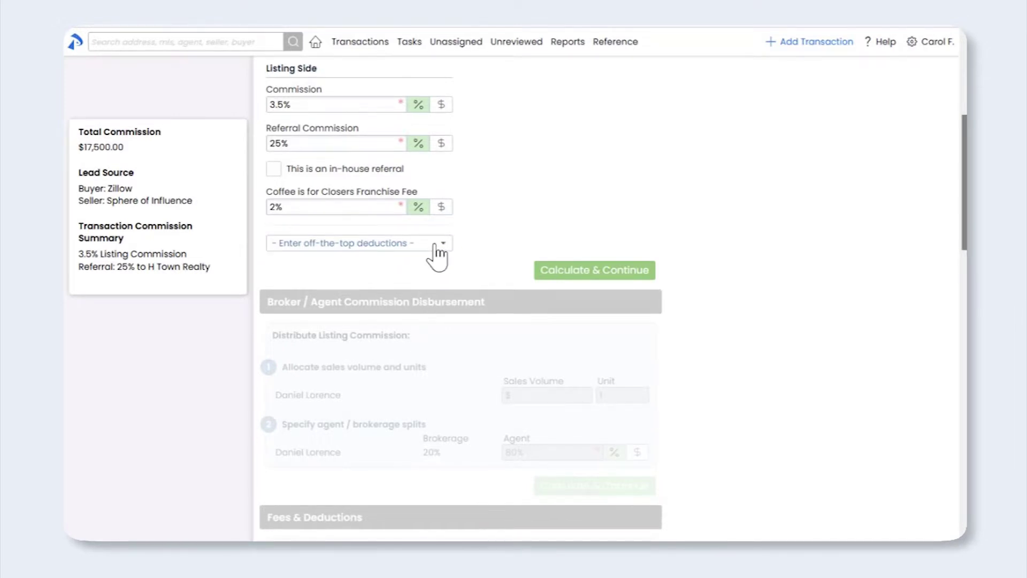
Step: Add a Royalty Fee off-the-top deduction from the deduction type list
click(437, 245)
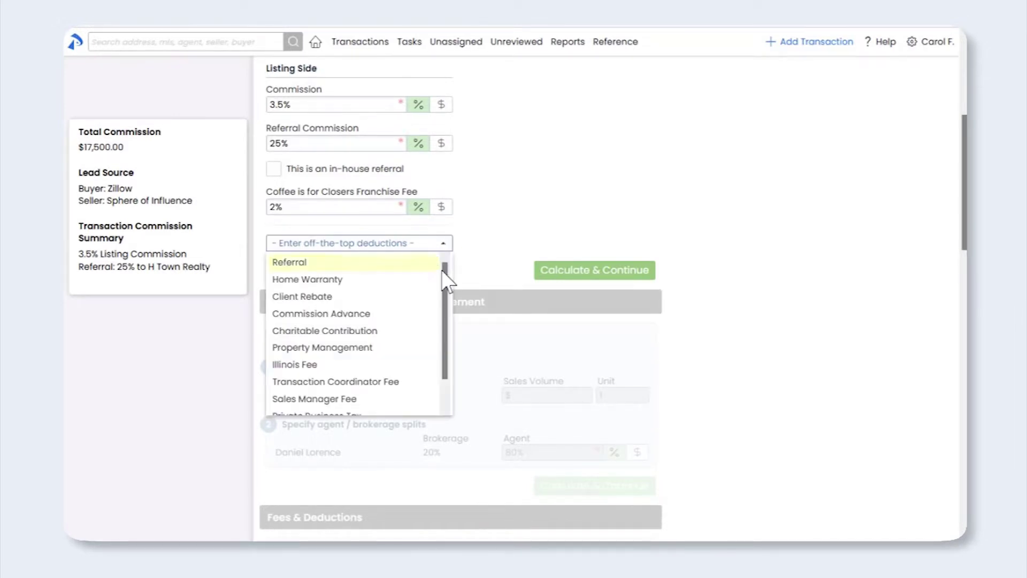
drag(442, 271, 443, 303)
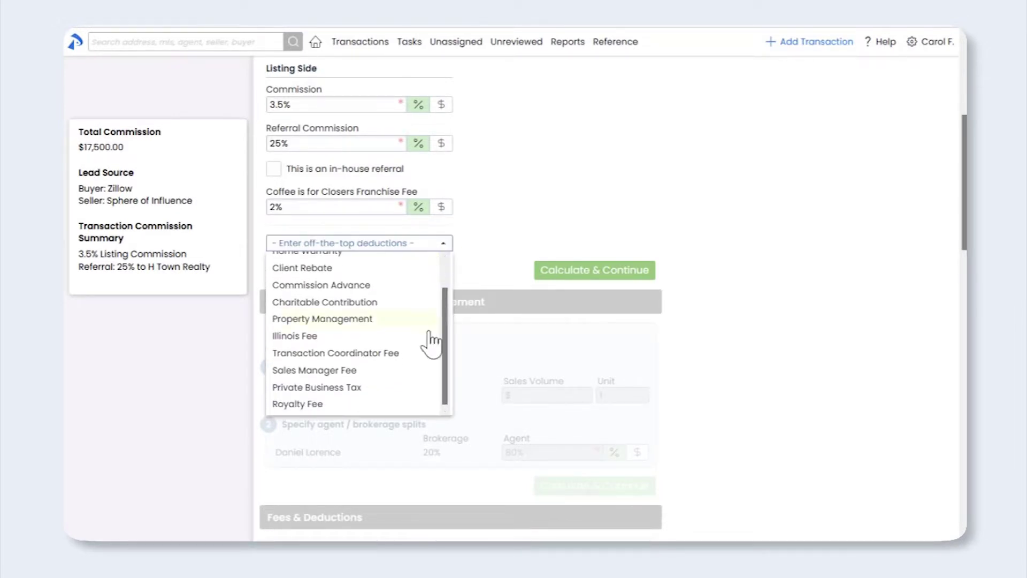
click(358, 405)
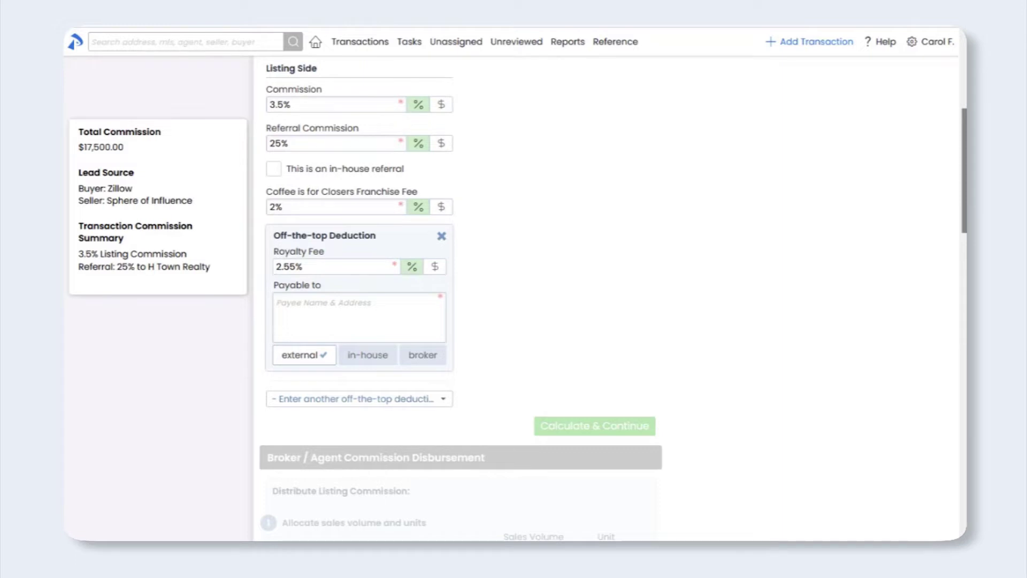
Step: Make the 2.55% Royalty Fee payable to the broker instead of a pasted payee or in-house agent
click(299, 315)
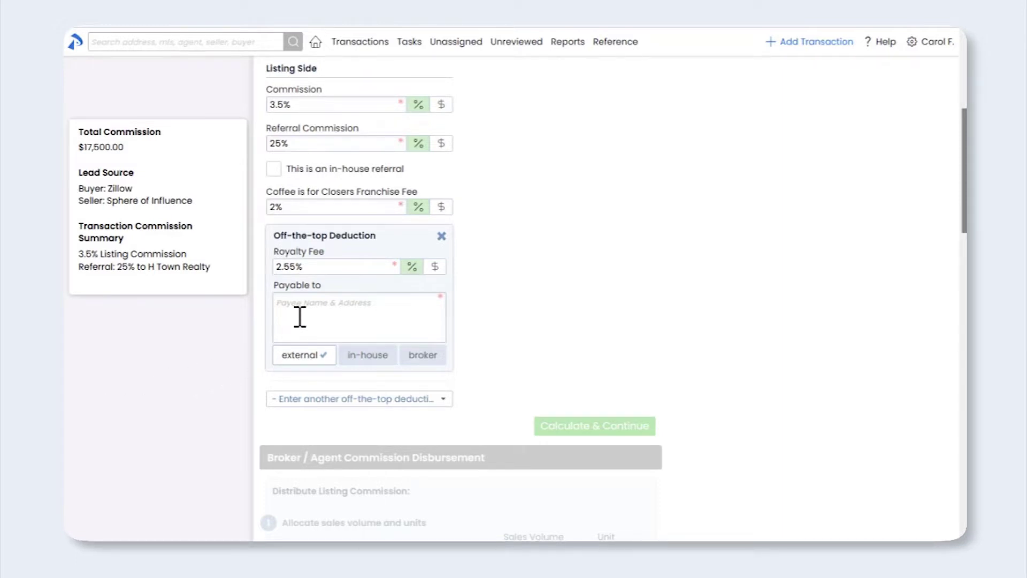
text(EXF Realty 362 Greene Street Dallas, TX 73638)
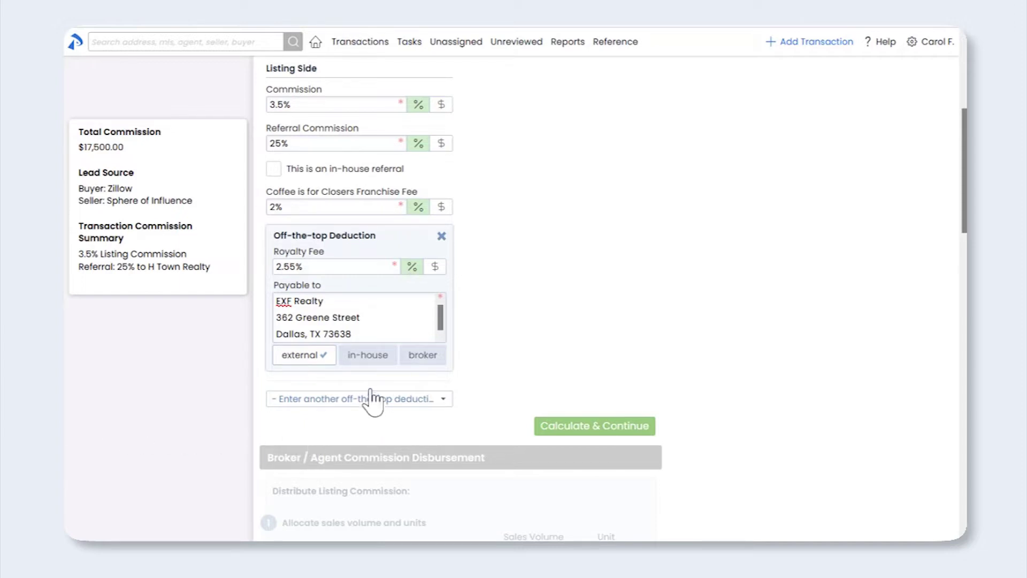
click(367, 355)
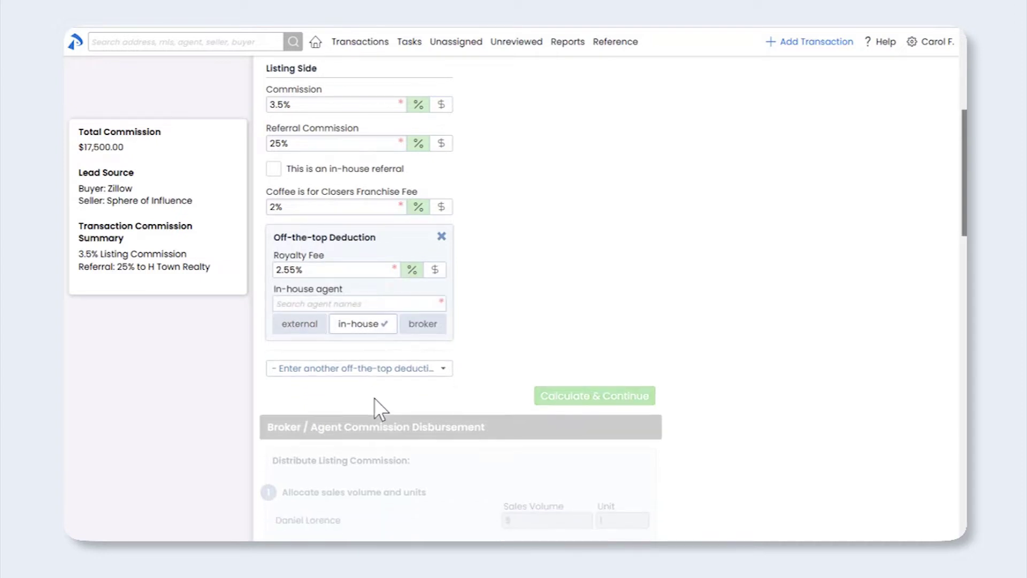
click(373, 304)
text(monto)
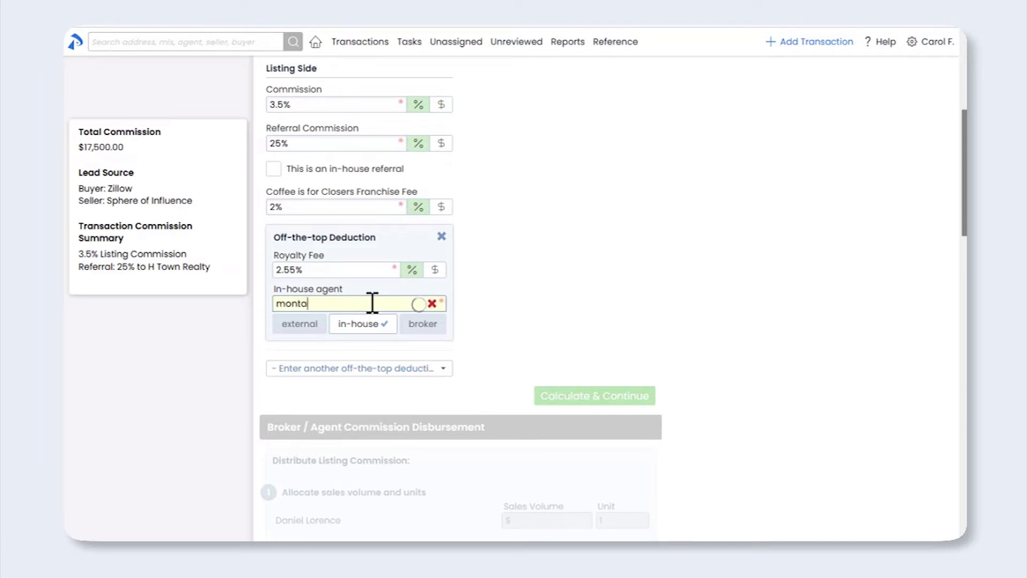
key(BackSpace)
text(a)
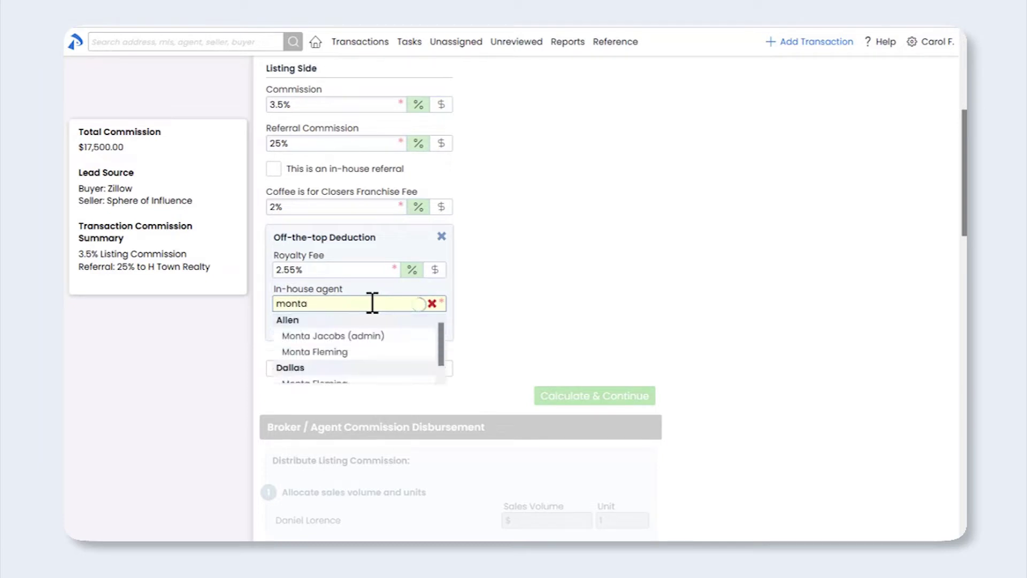
click(353, 361)
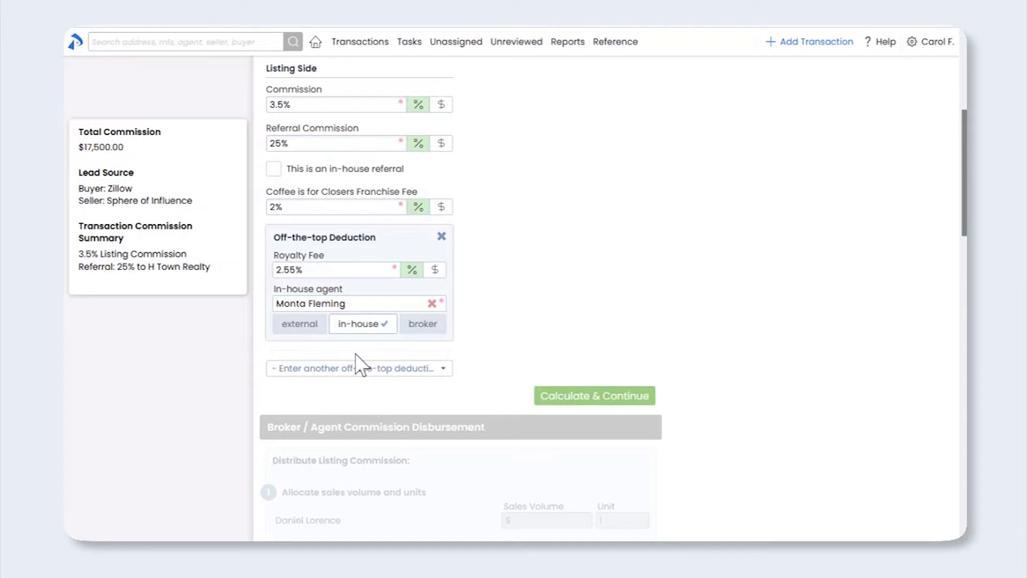
click(423, 324)
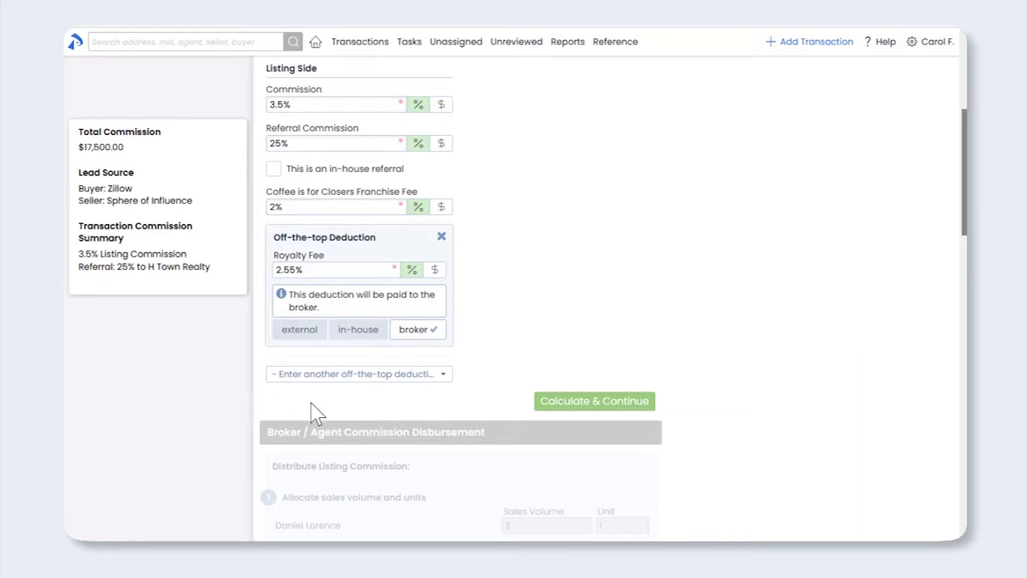
Step: Calculate the listing commission and scroll to the Broker / Agent Commission Disbursement section
click(591, 405)
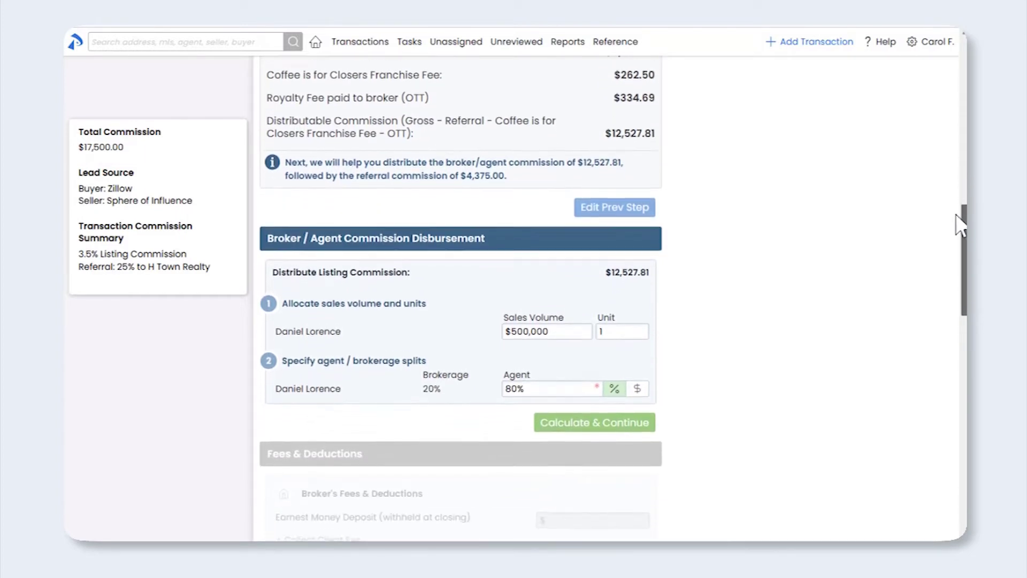
drag(951, 226, 941, 249)
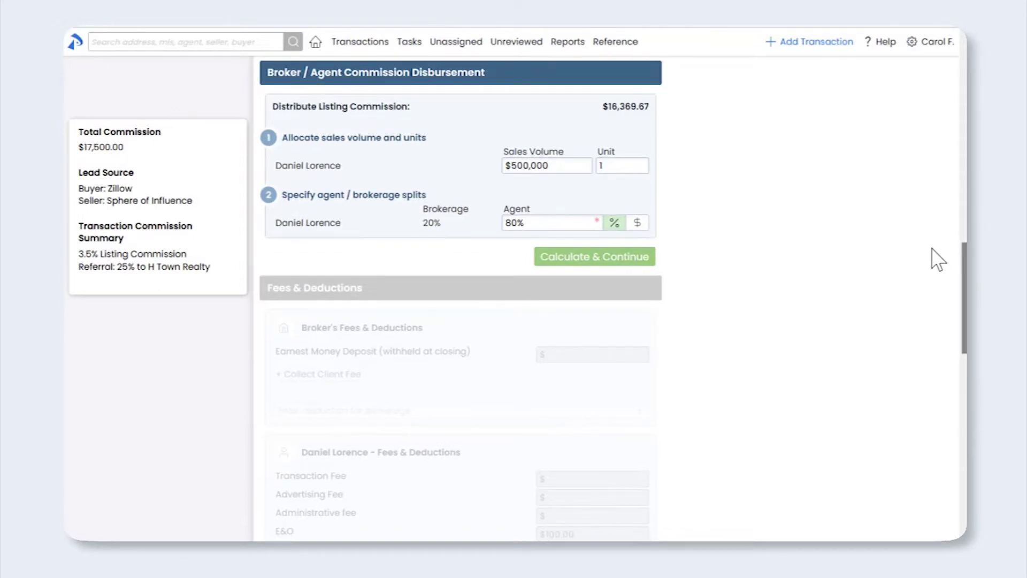
Step: Show the agent's YTD figures: 80% current split and $10,000.00 next split threshold
click(577, 224)
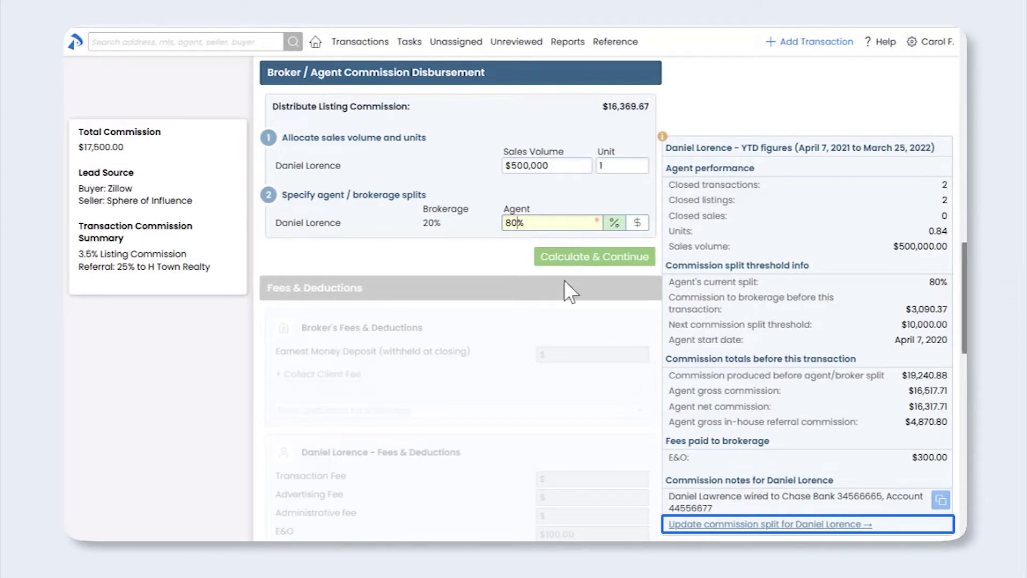
Step: Check the agent's commission split settings, then copy the agent's commission notes
click(685, 525)
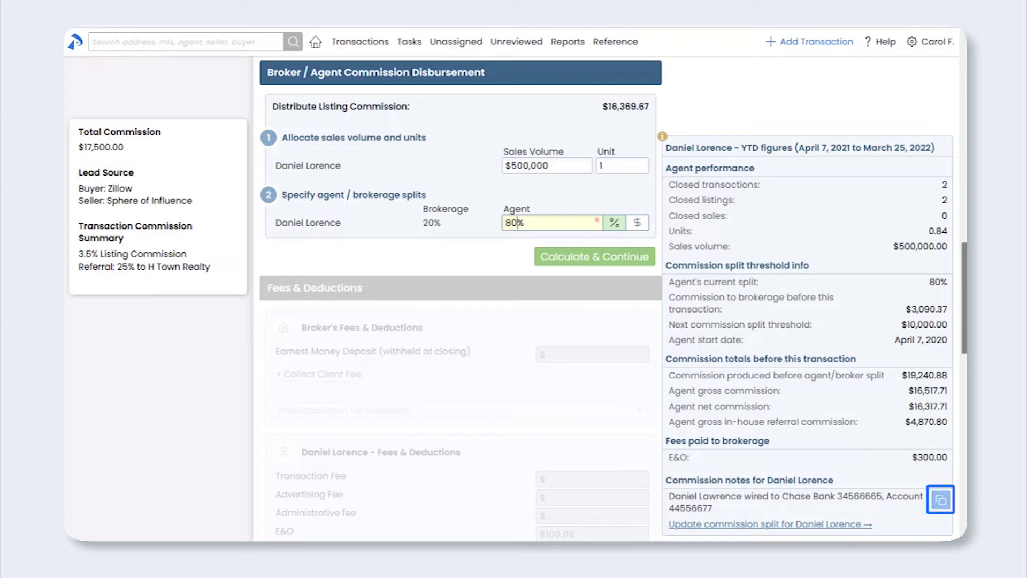
click(941, 502)
Step: Close the YTD figures panel and calculate the 80% agent / 20% brokerage split
click(469, 262)
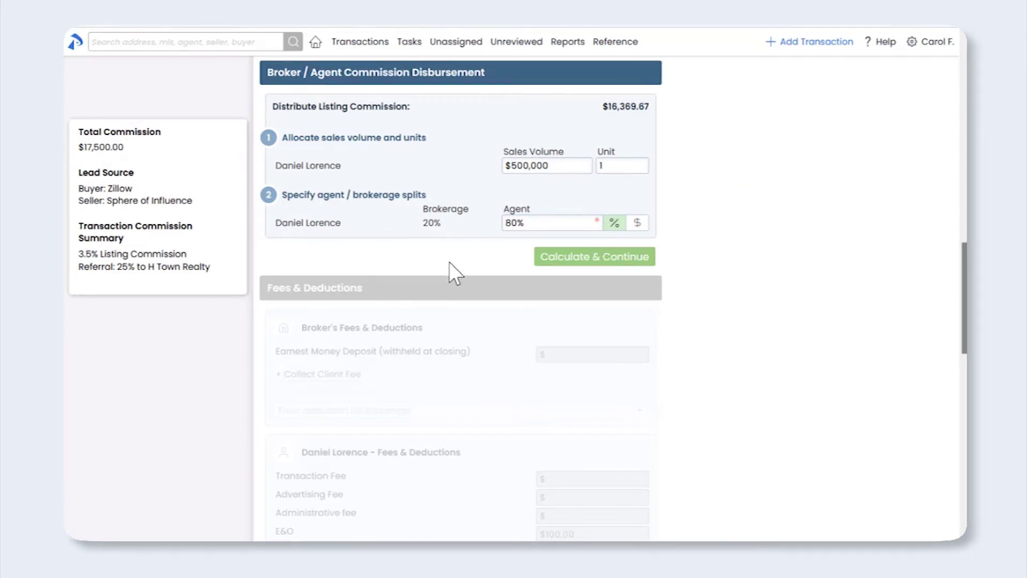
click(593, 261)
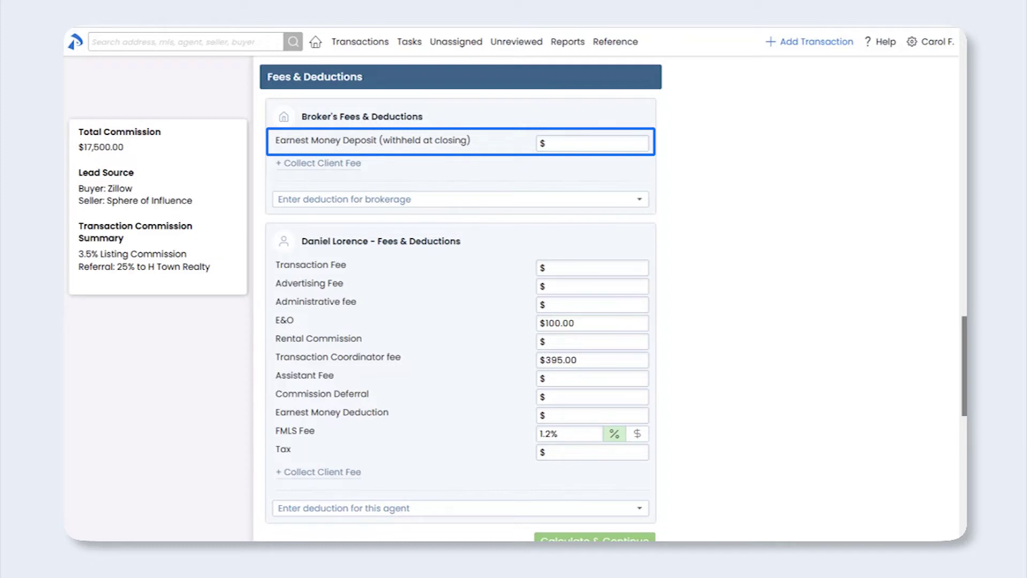
Step: Enter a $1,000 earnest money deposit
click(559, 143)
text(1000)
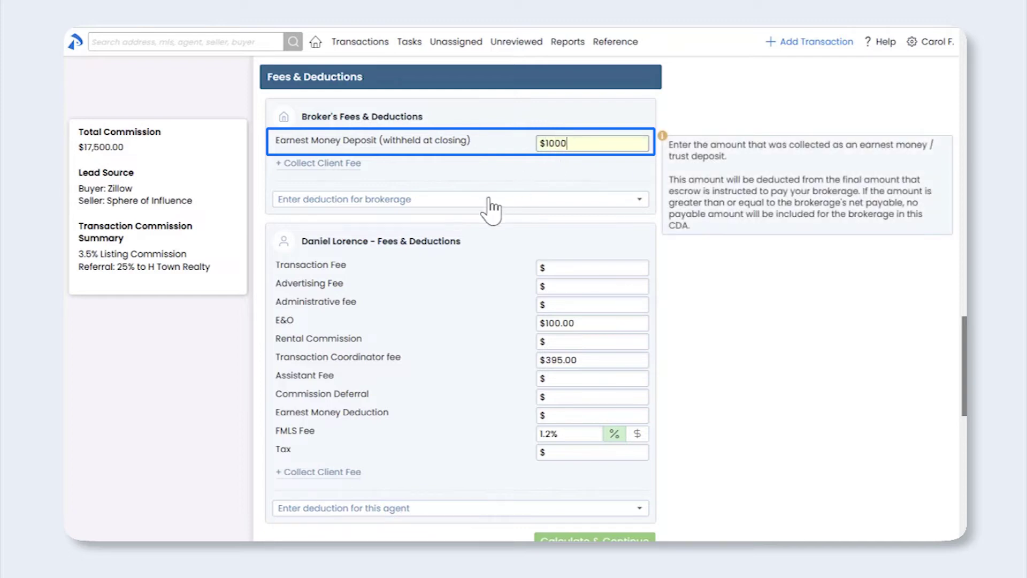
click(77, 349)
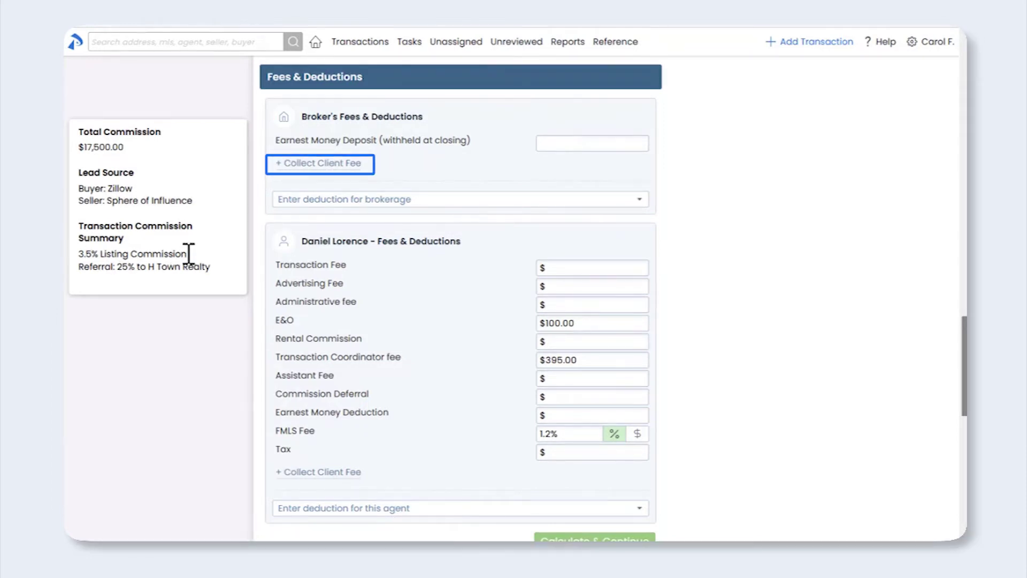
Step: Add a $500 Compliance Fee client fee paid by the seller
click(311, 163)
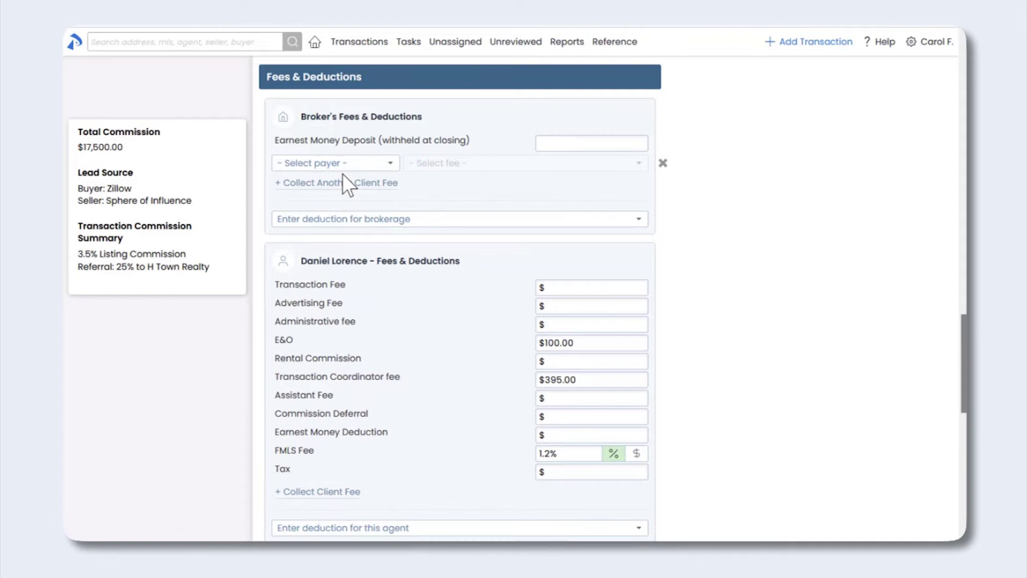
click(386, 166)
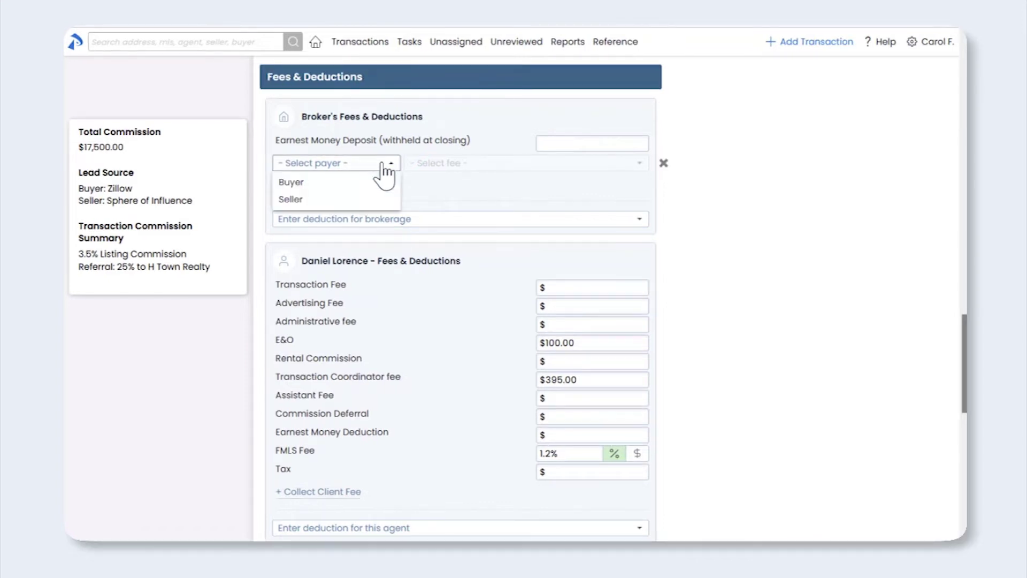
click(357, 199)
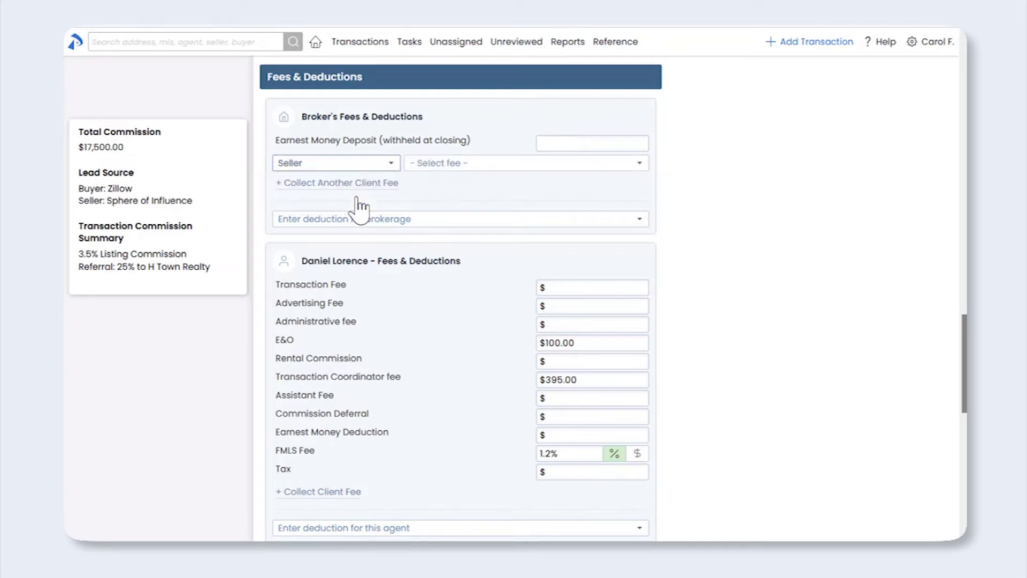
click(502, 166)
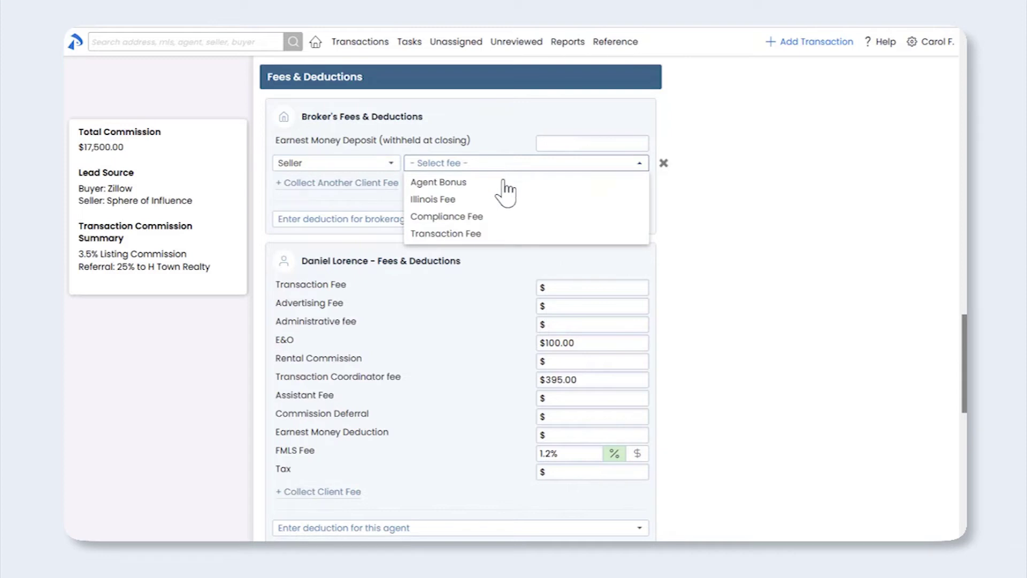
click(488, 217)
click(556, 167)
text(500)
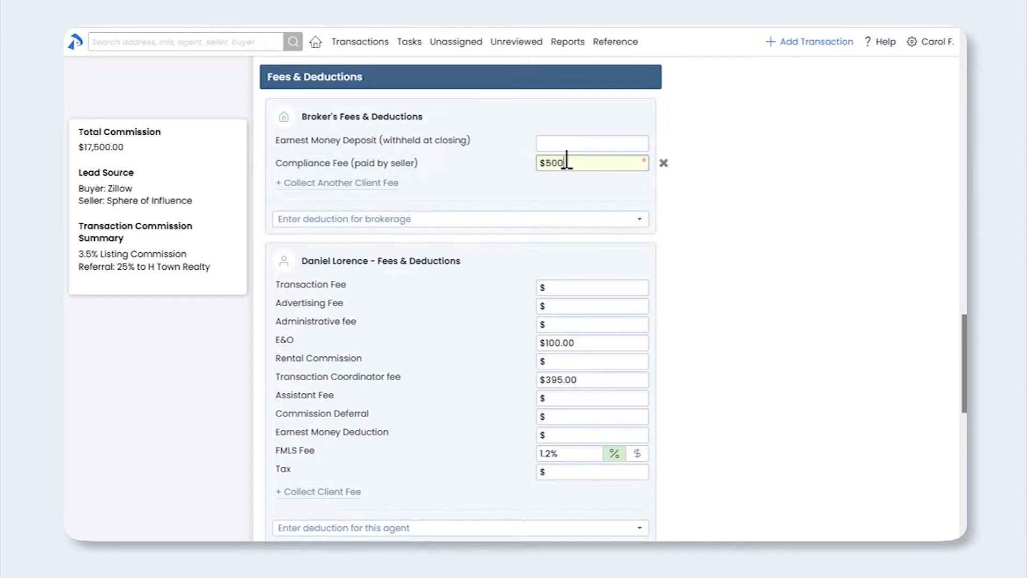
click(540, 185)
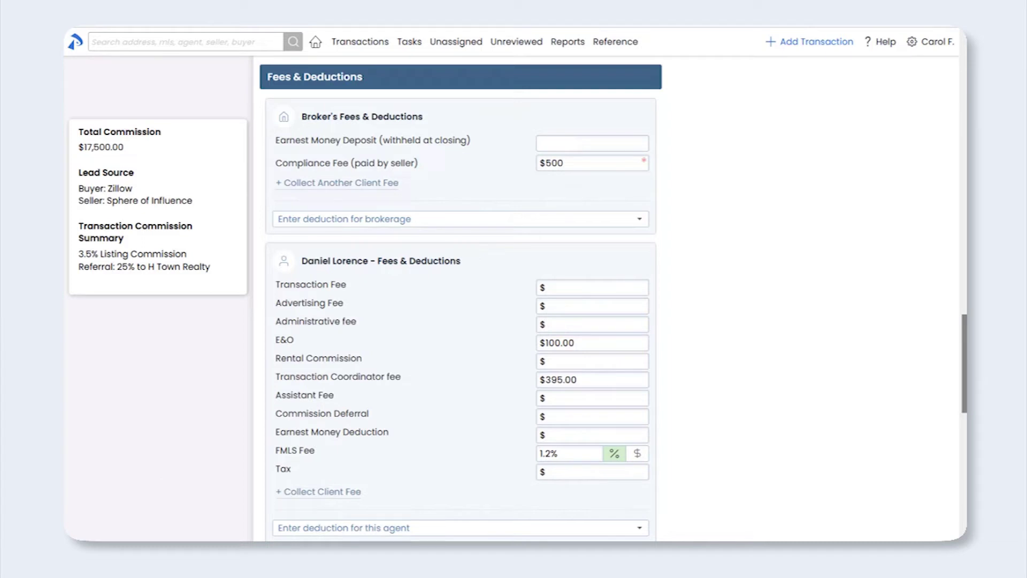
Step: Add a $1,000 Agent Bonus client fee, paid by the seller, to the agent's Fees & Deductions
drag(964, 355, 950, 393)
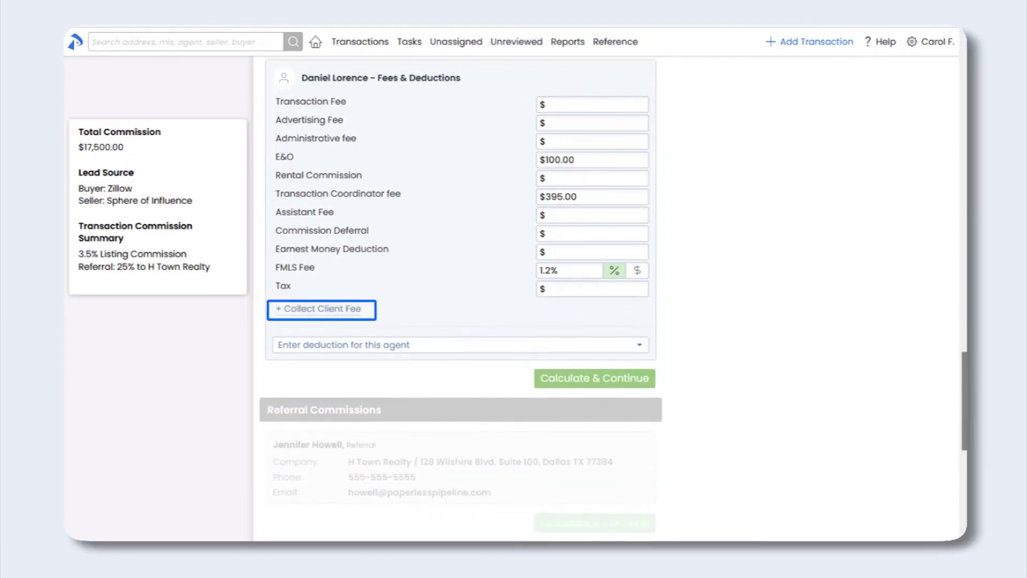
click(322, 310)
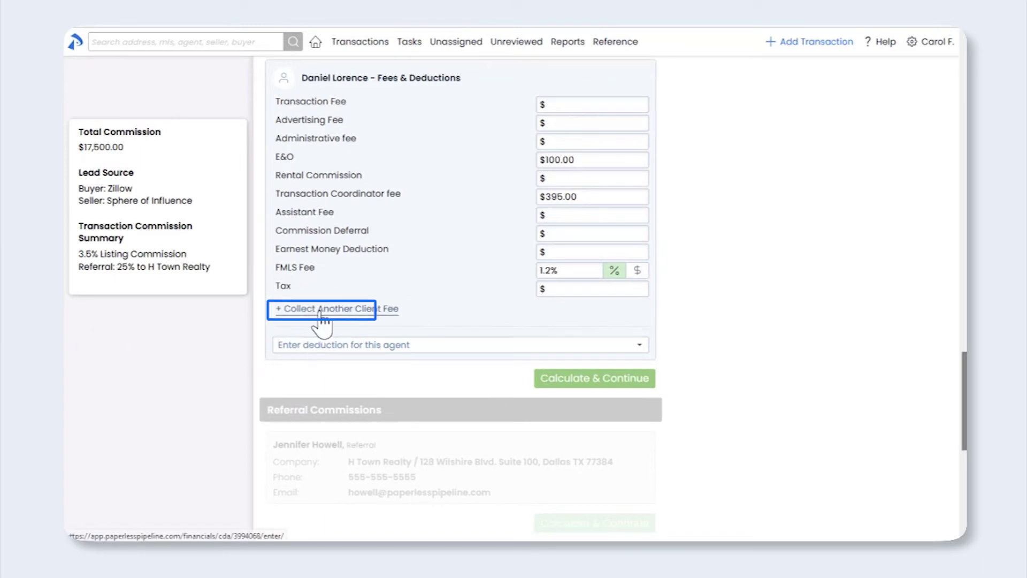
click(325, 313)
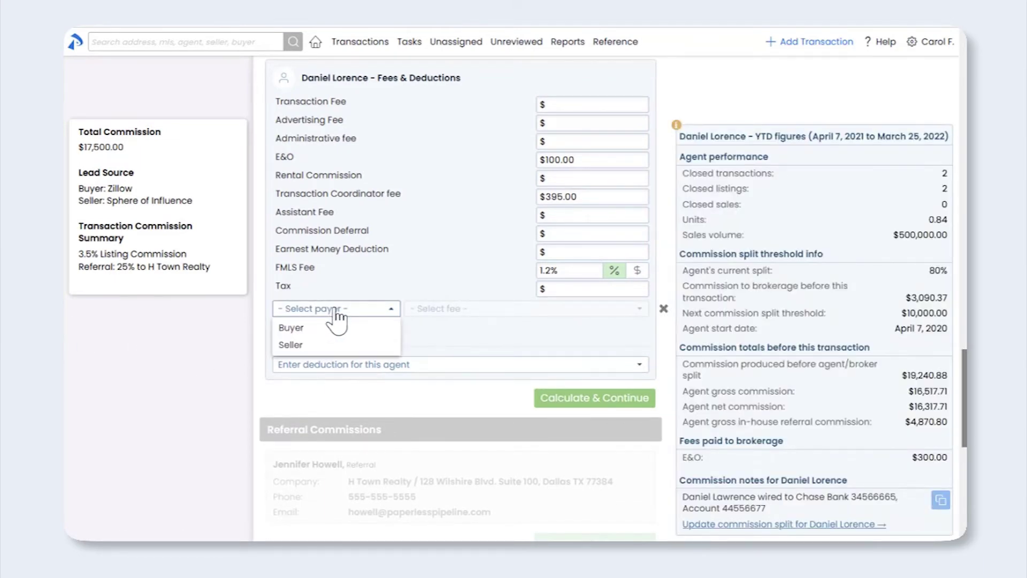
click(344, 345)
click(442, 315)
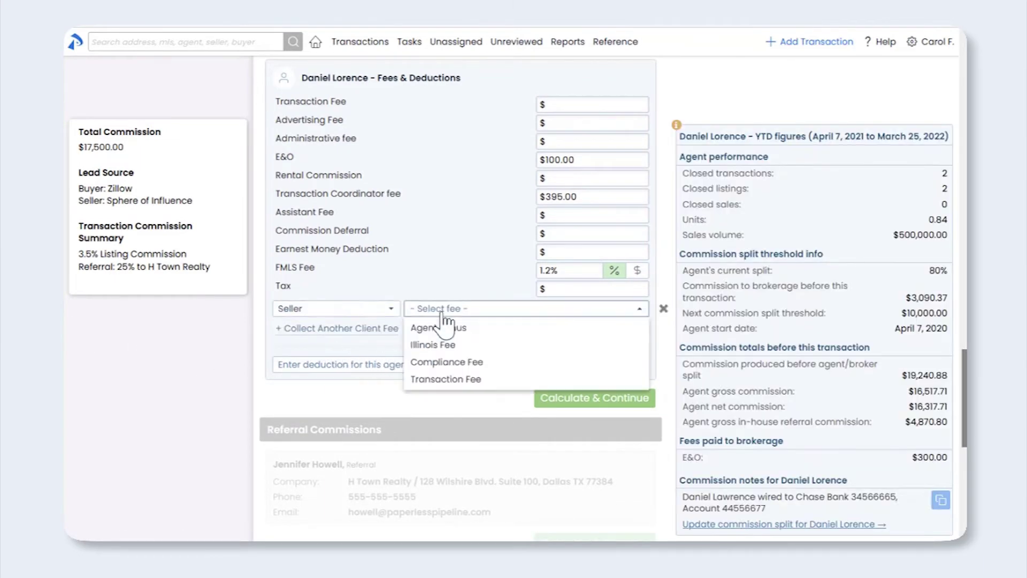
click(441, 328)
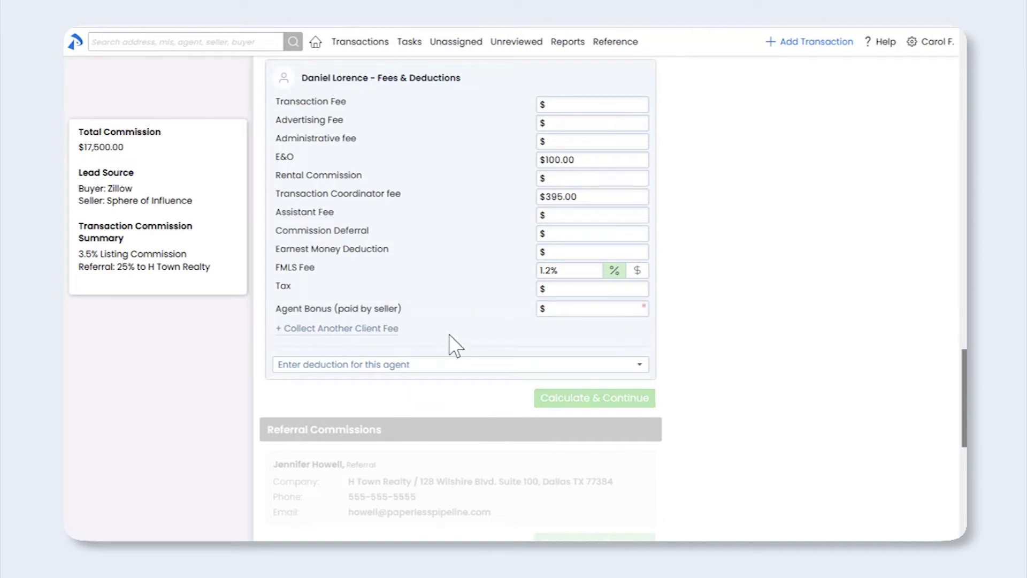
click(558, 308)
text(1,00)
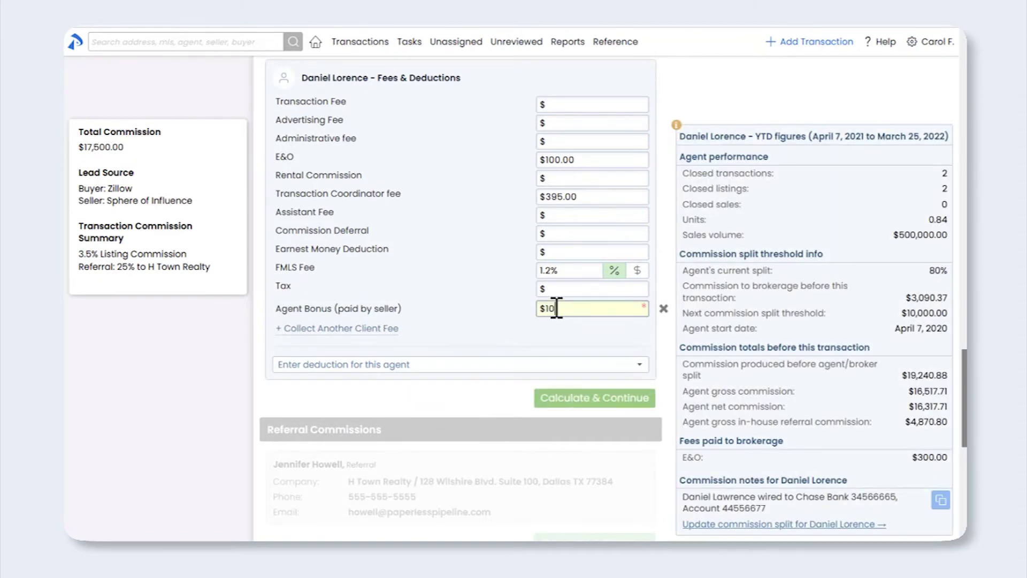
text(00)
click(546, 329)
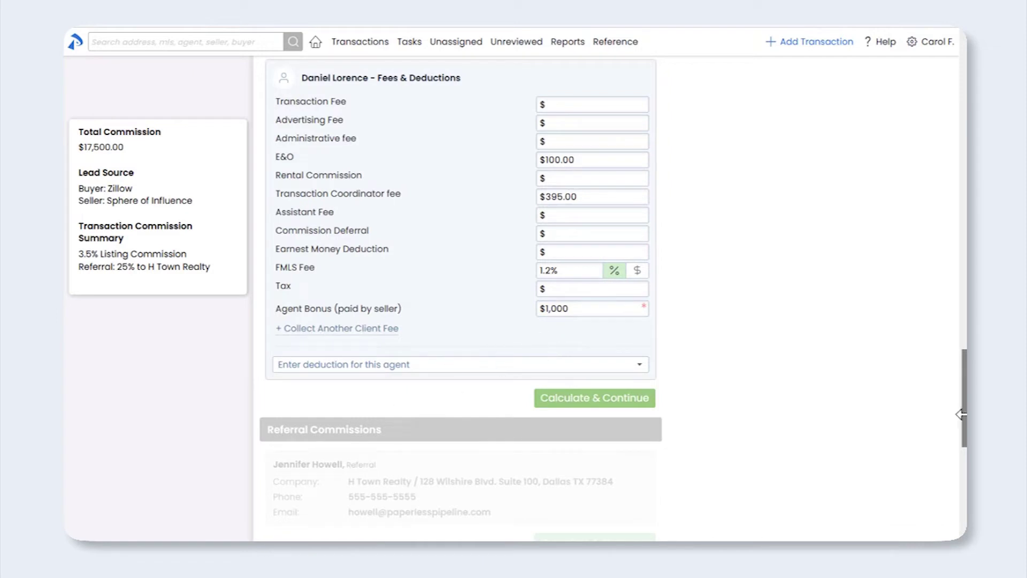
scroll(962, 412, up, 3)
scroll(961, 399, up, 3)
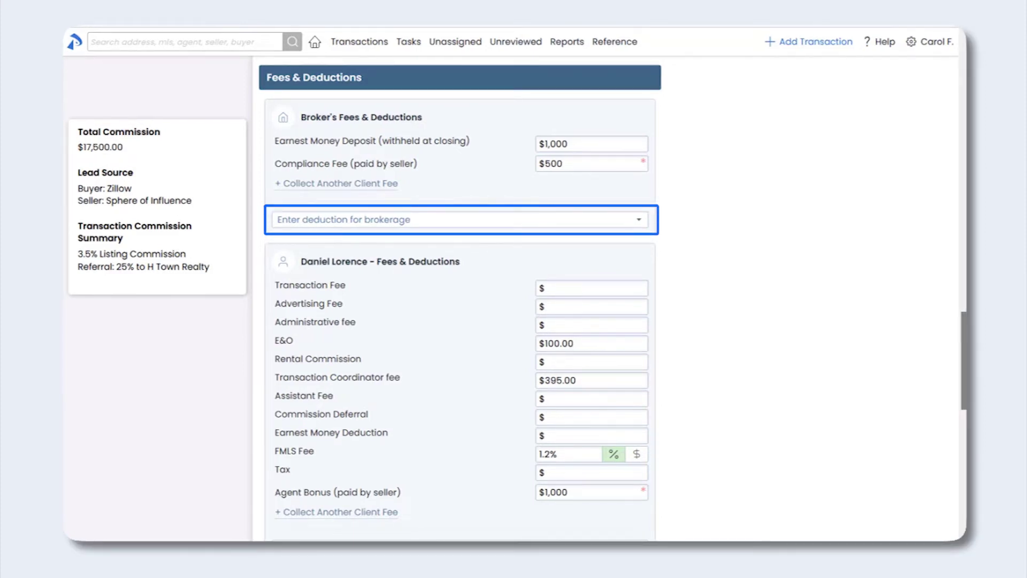
Step: Add a $400 Home Warranty brokerage deduction payable to AHS, with its pasted payee address
click(382, 230)
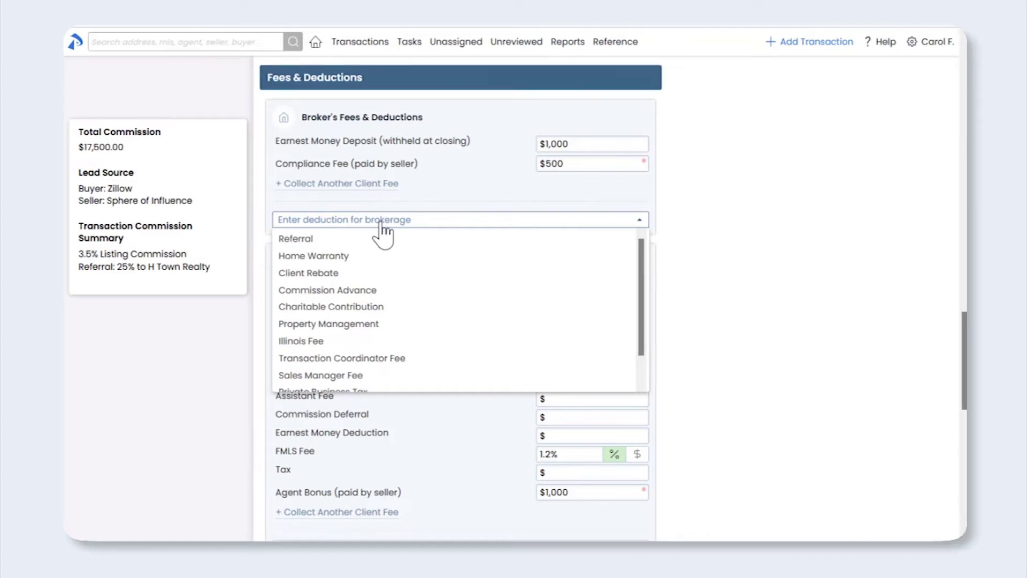
click(381, 257)
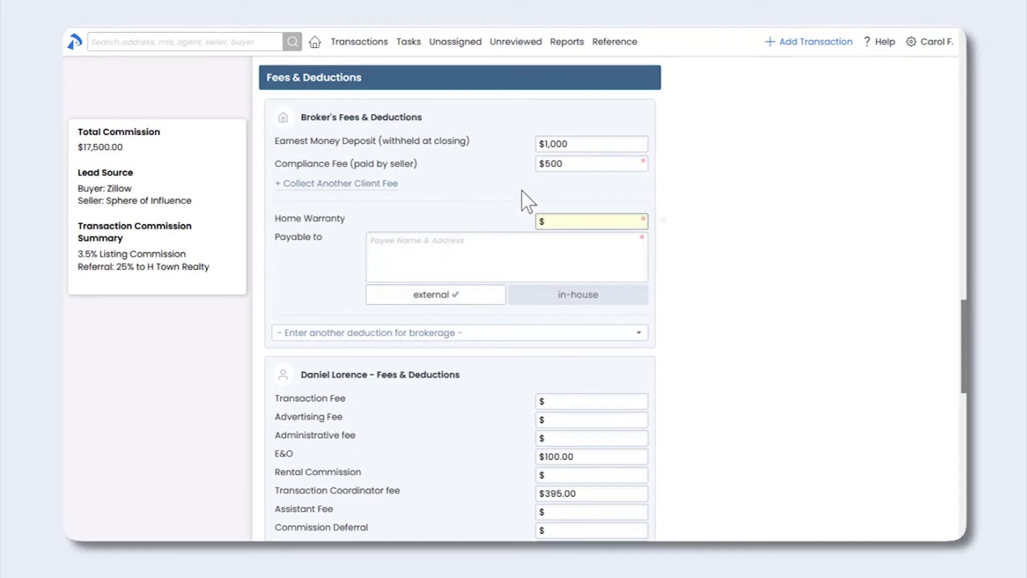
click(556, 222)
text(4)
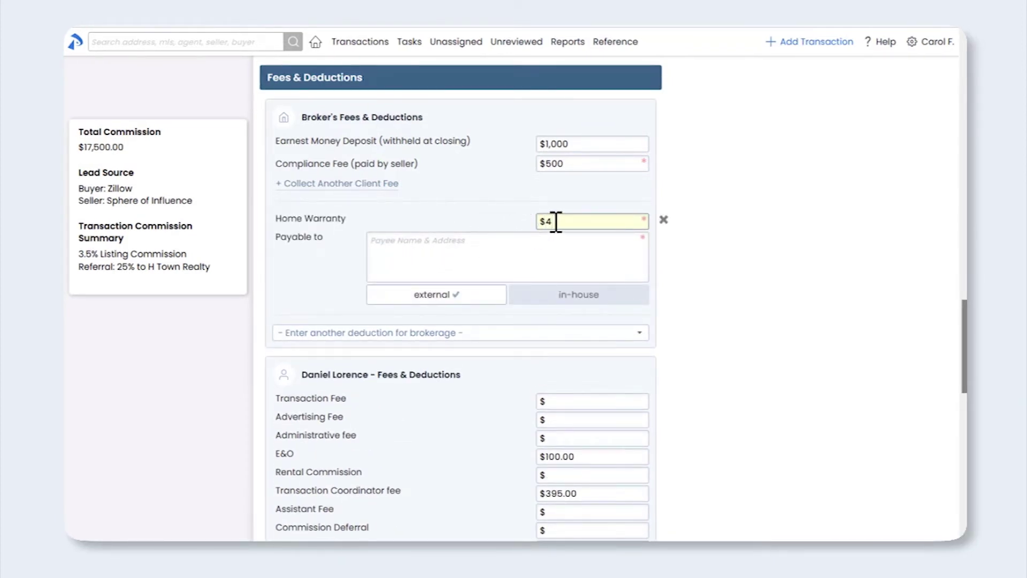
text(00)
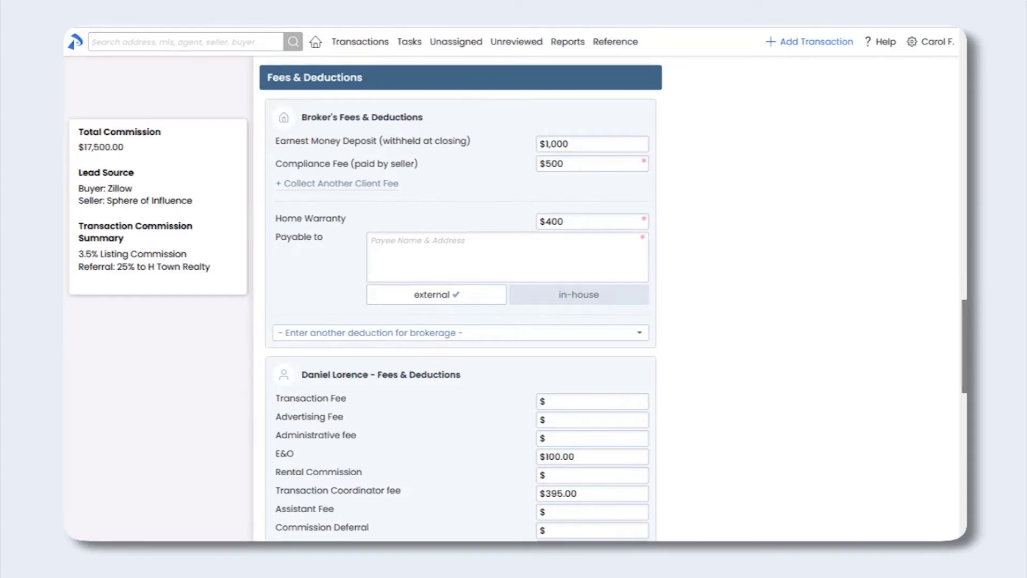
click(390, 250)
text(AHS 12210 Willshire Blvd Dallas, TX 78265)
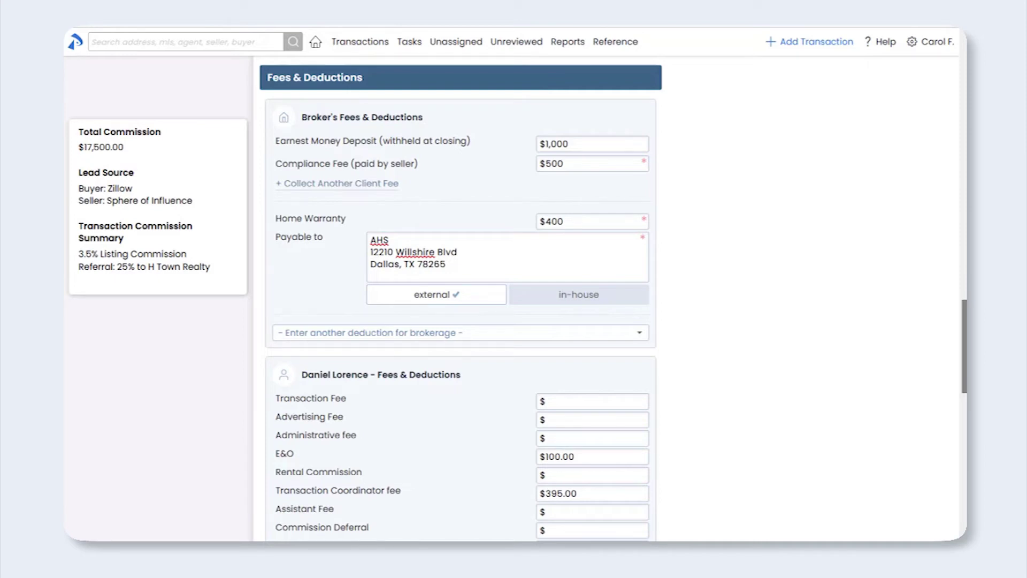
drag(964, 355, 965, 412)
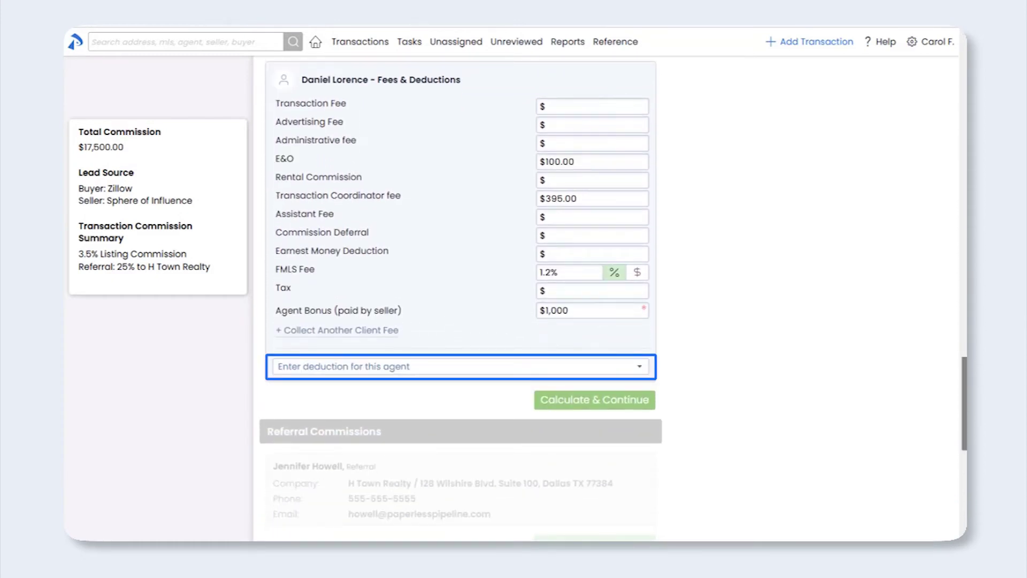
Step: Add a $395 Transaction Coordinator Fee deduction for the listing agent, payable to an in-house agent
click(384, 368)
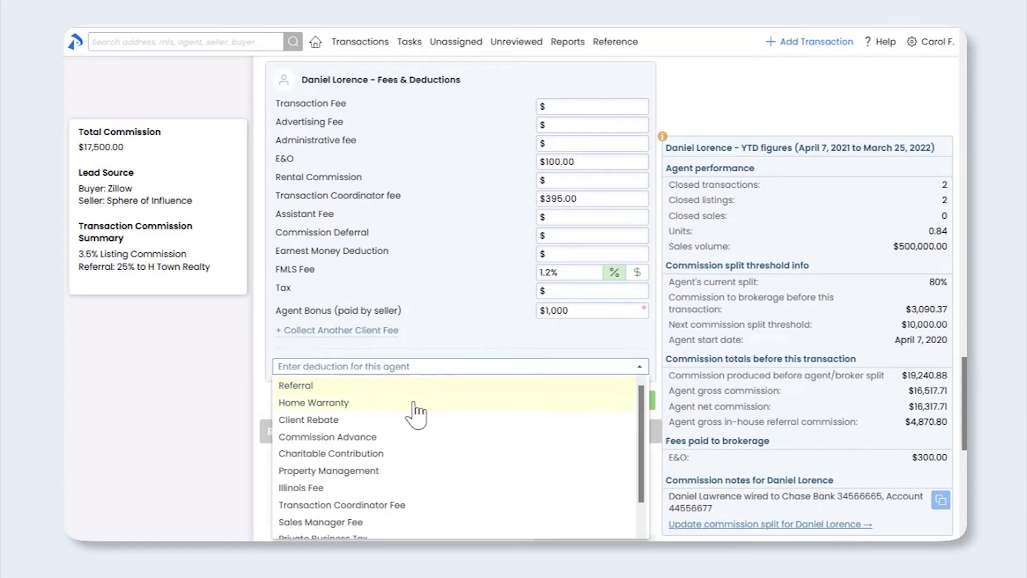
click(433, 505)
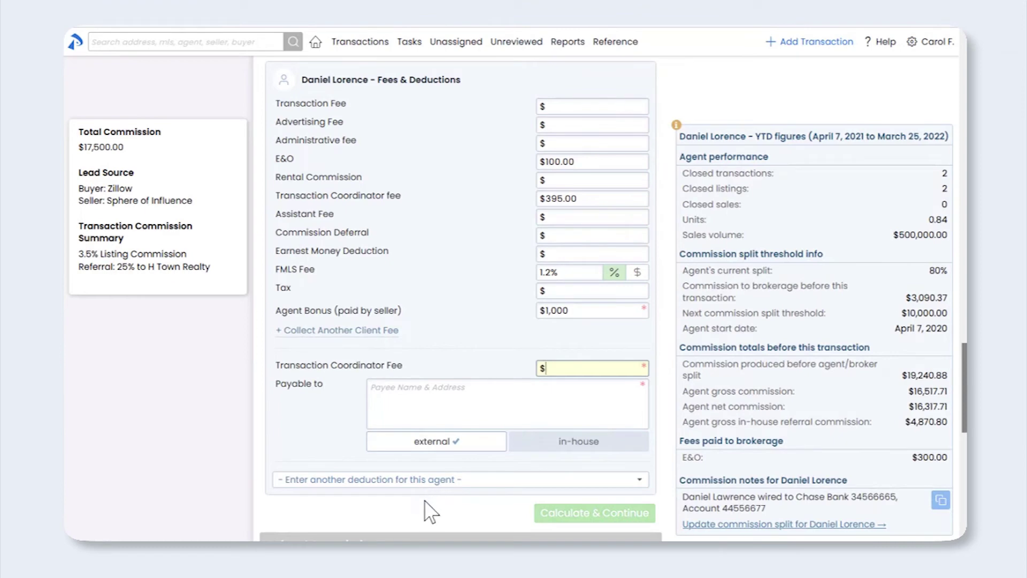
text(395)
click(550, 447)
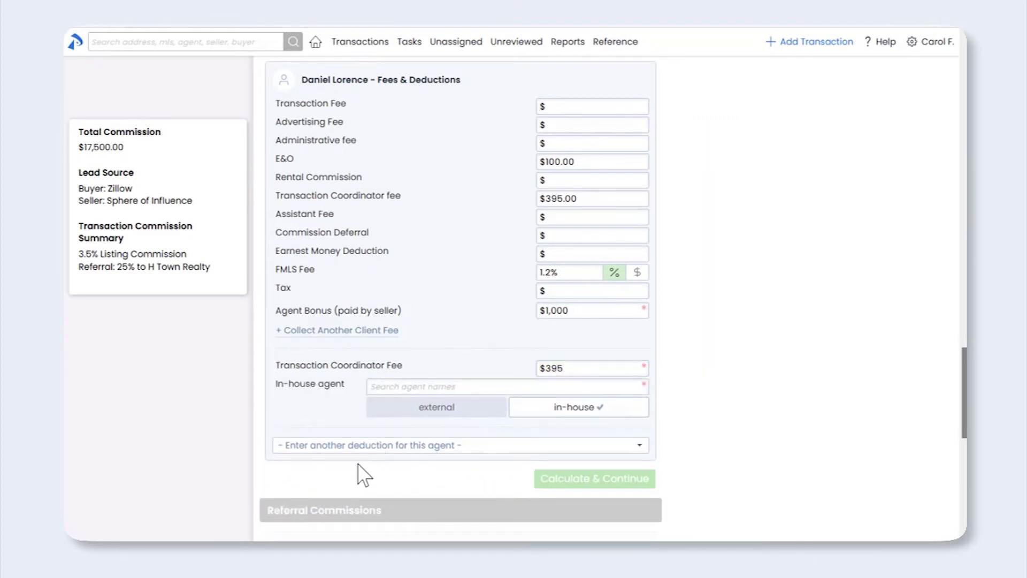
click(436, 387)
text(ra)
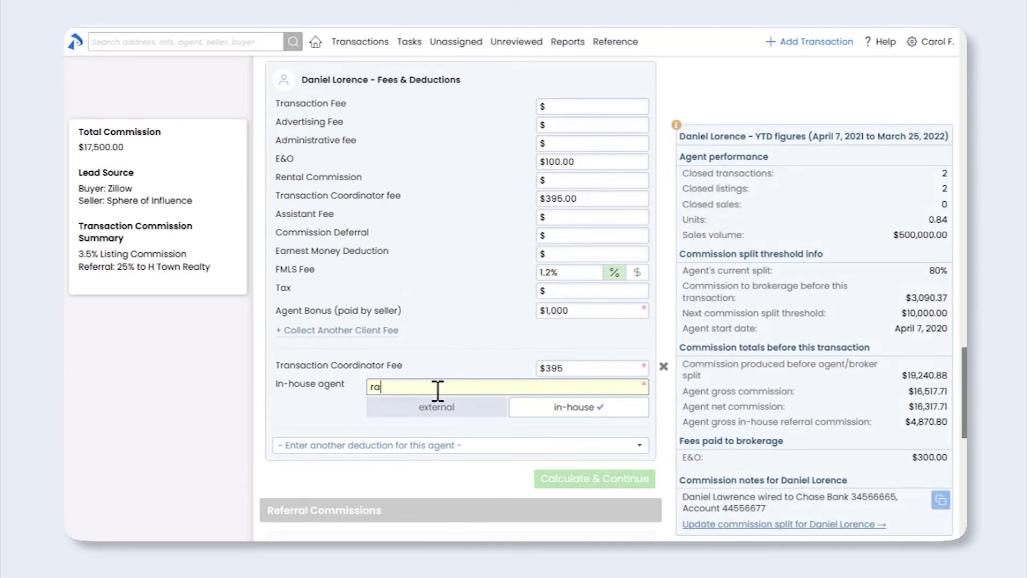
text(ch)
click(428, 418)
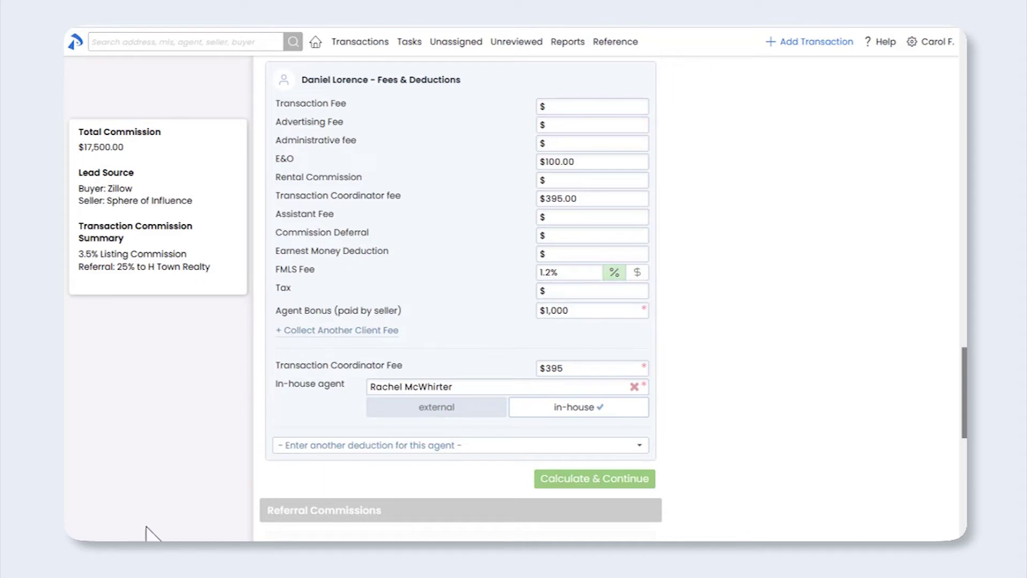
Step: Calculate the agent fees and continue to the Referral Commissions section
click(572, 481)
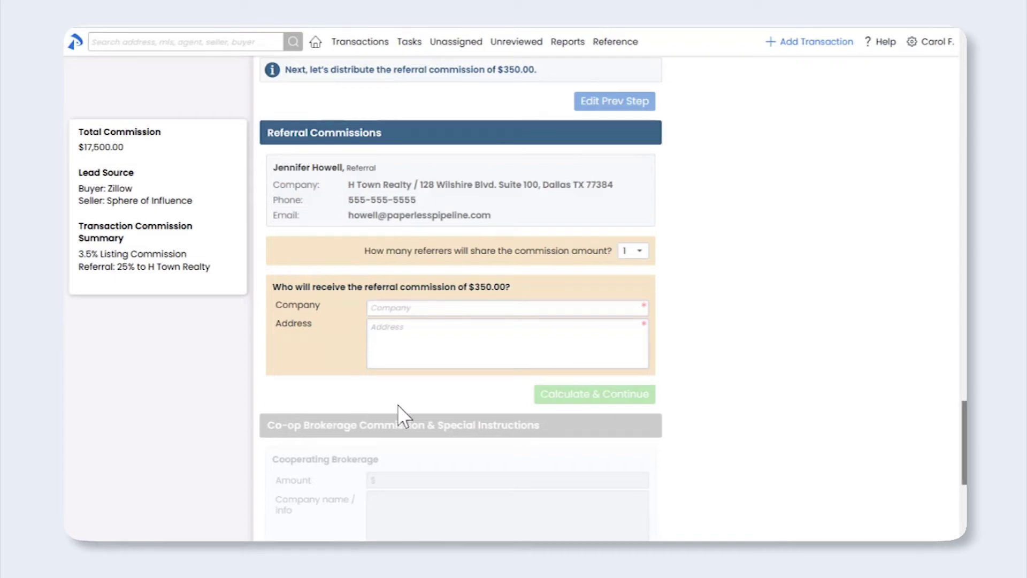
Step: Keep one referrer and paste the referral contact's name and company address as the recipient
click(647, 252)
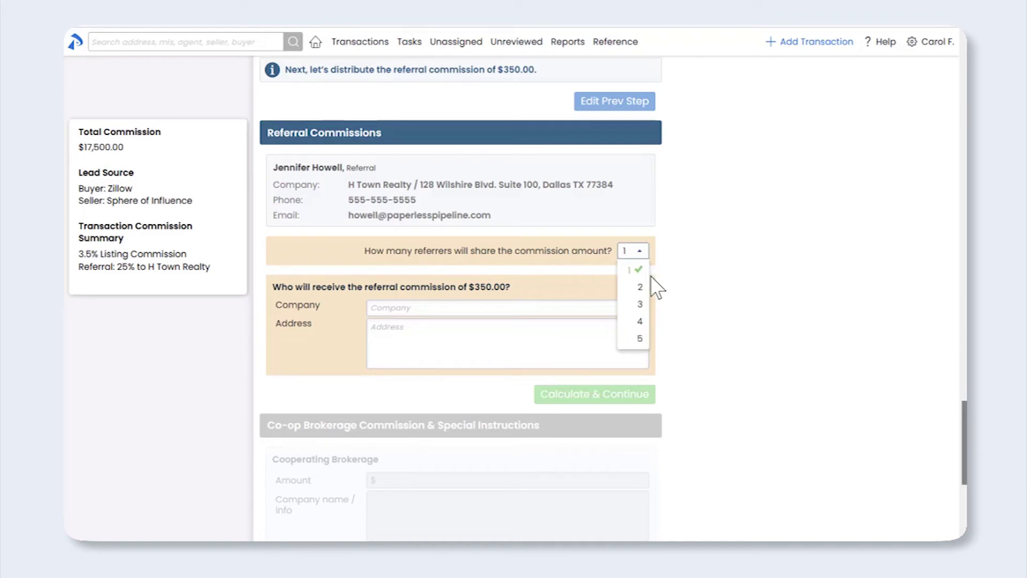
click(640, 270)
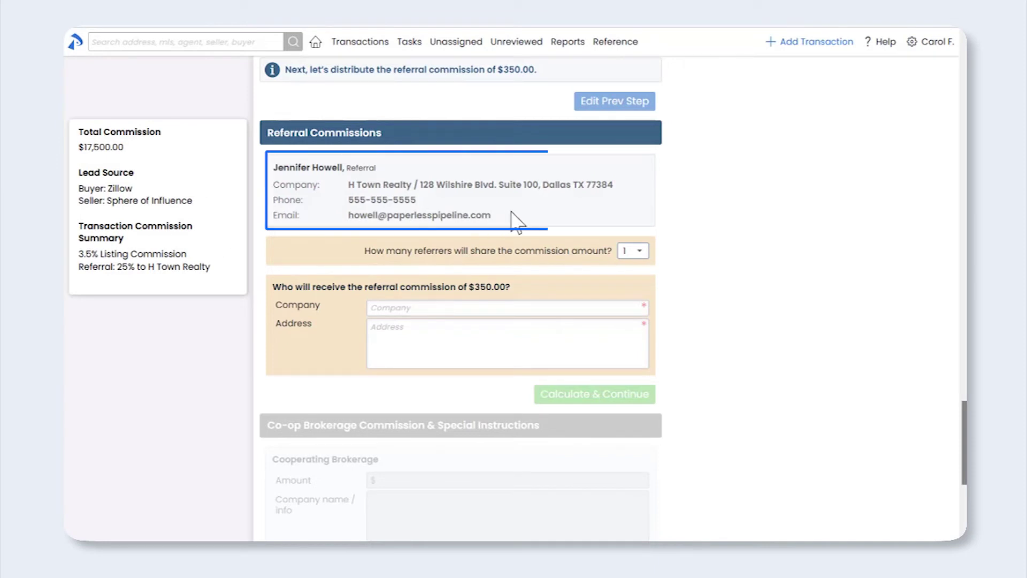
drag(523, 224, 270, 168)
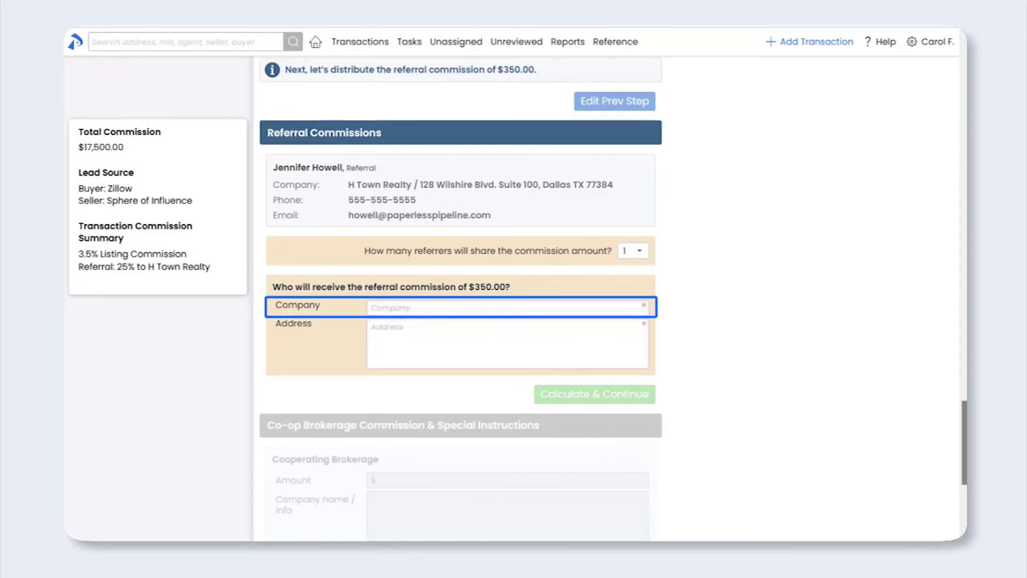
click(387, 307)
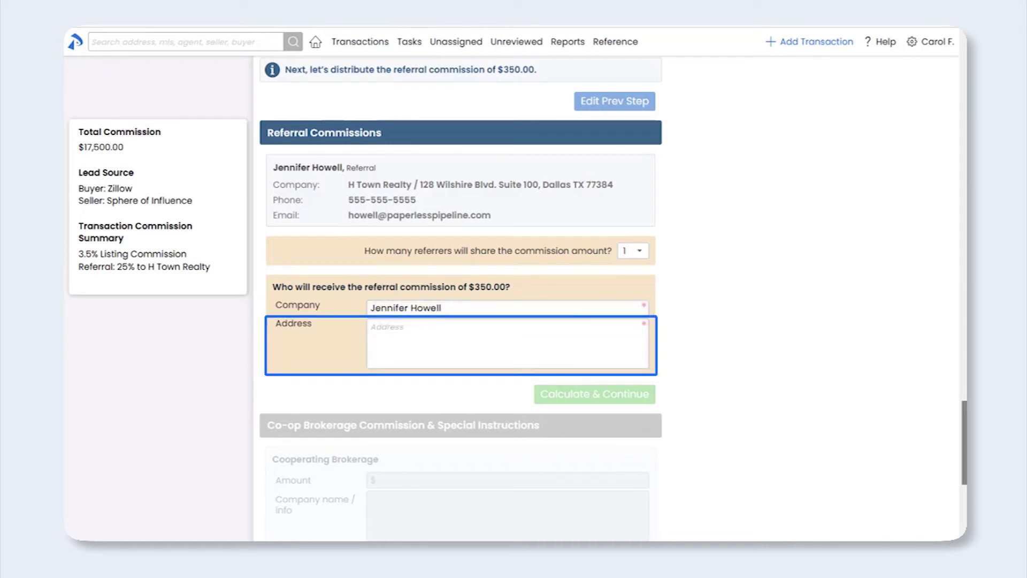
click(427, 337)
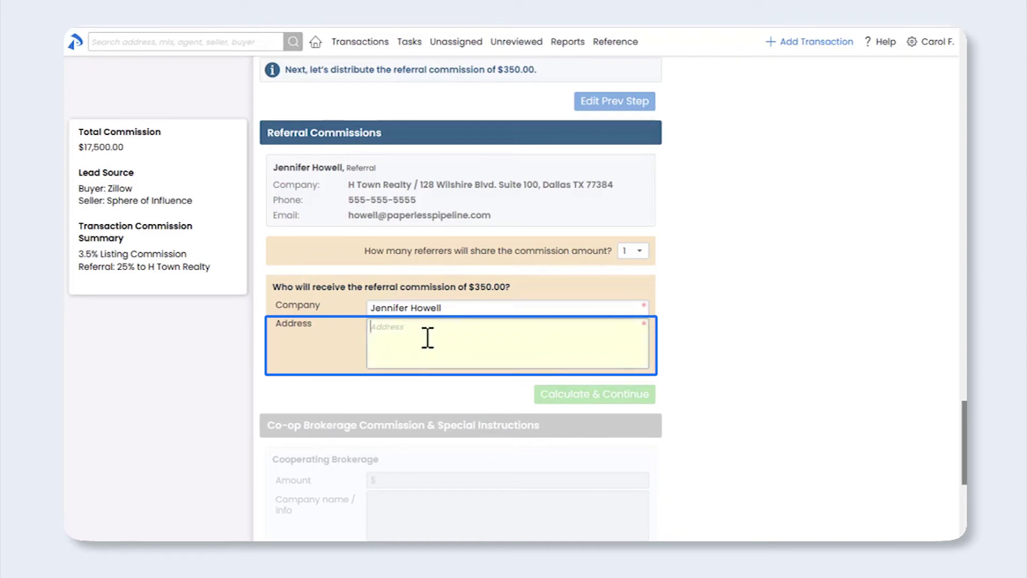
text(H Town Realty 128 Wilshire Blvd. Suite 100 Dallas TX 77384)
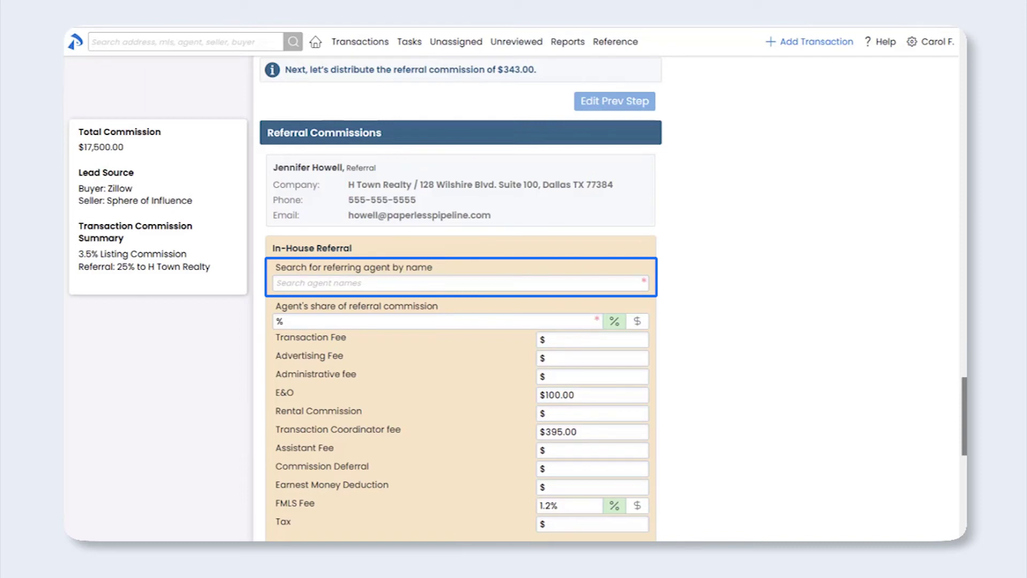
Step: Assign the in-house referral to the referring agent chosen from the search results
click(311, 284)
text(rache)
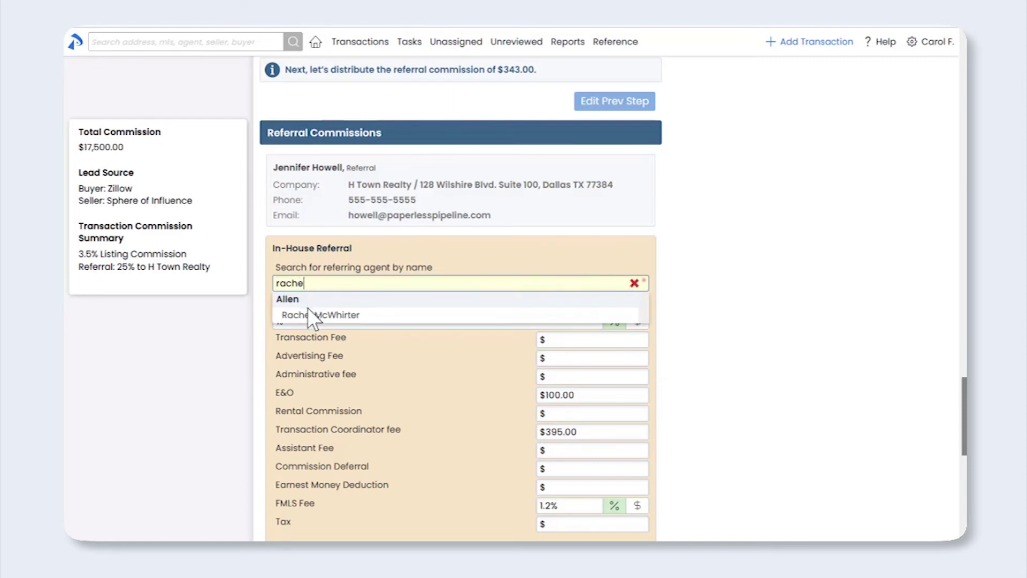
click(308, 317)
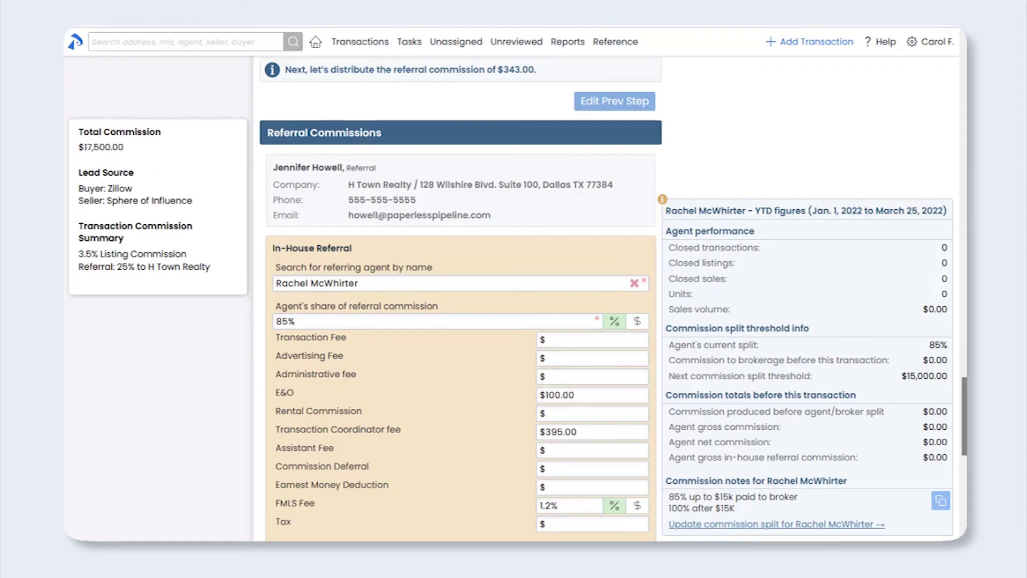
Step: Clear the referring agent's E&O, Transaction Coordinator and FMLS fee values
drag(605, 399, 496, 397)
key(BackSpace)
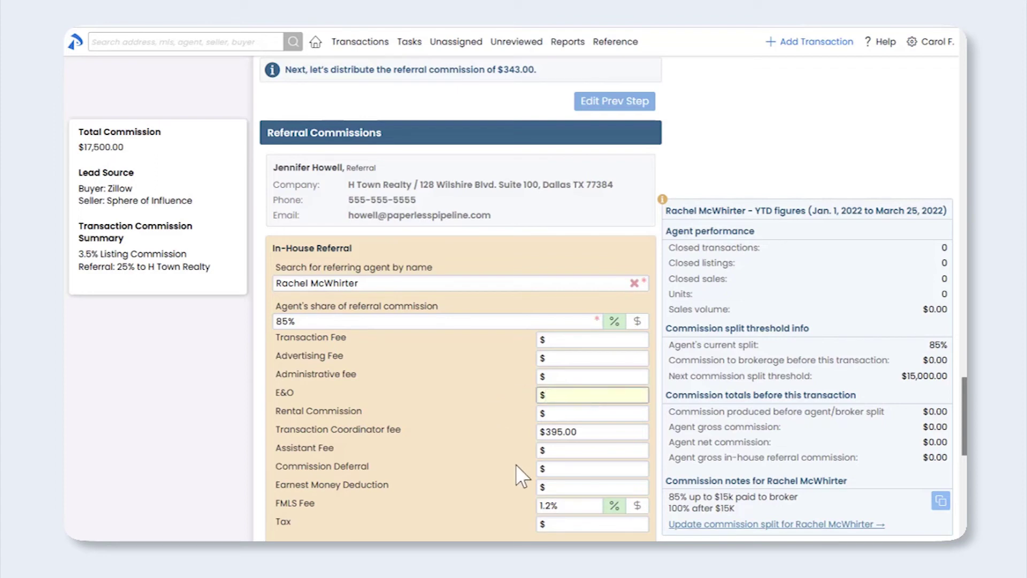
drag(588, 434, 530, 432)
key(BackSpace)
drag(573, 506, 511, 502)
key(BackSpace)
drag(964, 402, 964, 446)
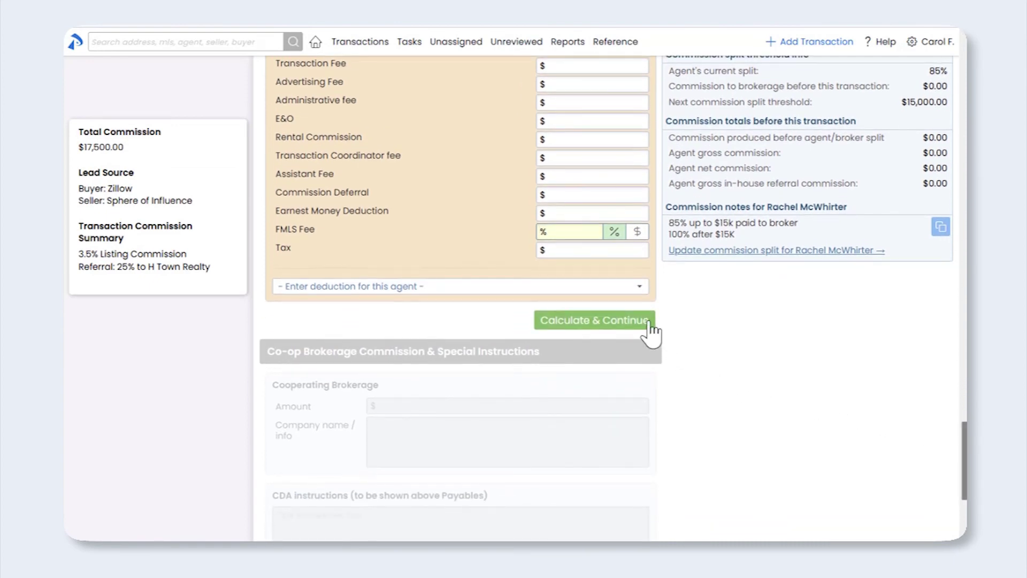
Step: Calculate the $51.45 in-house referral split and bring up the Co-op Brokerage Commission section
click(647, 322)
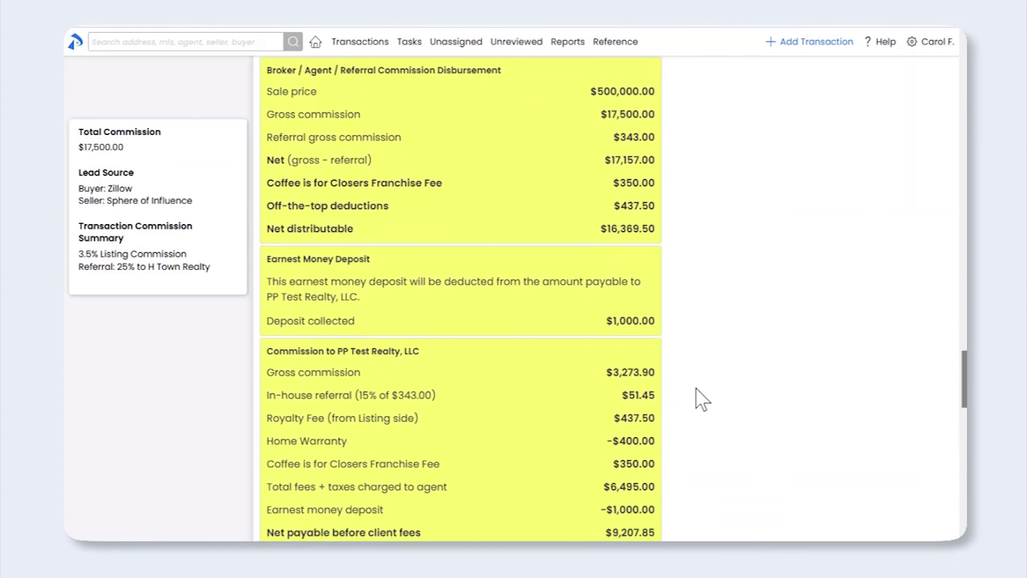
drag(963, 377, 961, 515)
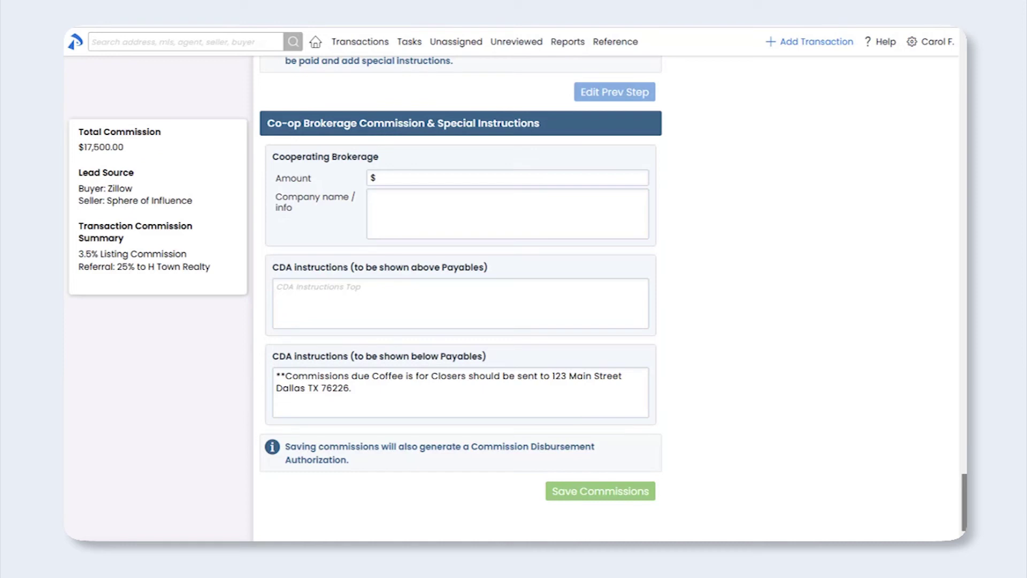
Step: Enter a $17,500 co-op brokerage commission amount
click(448, 178)
text(17)
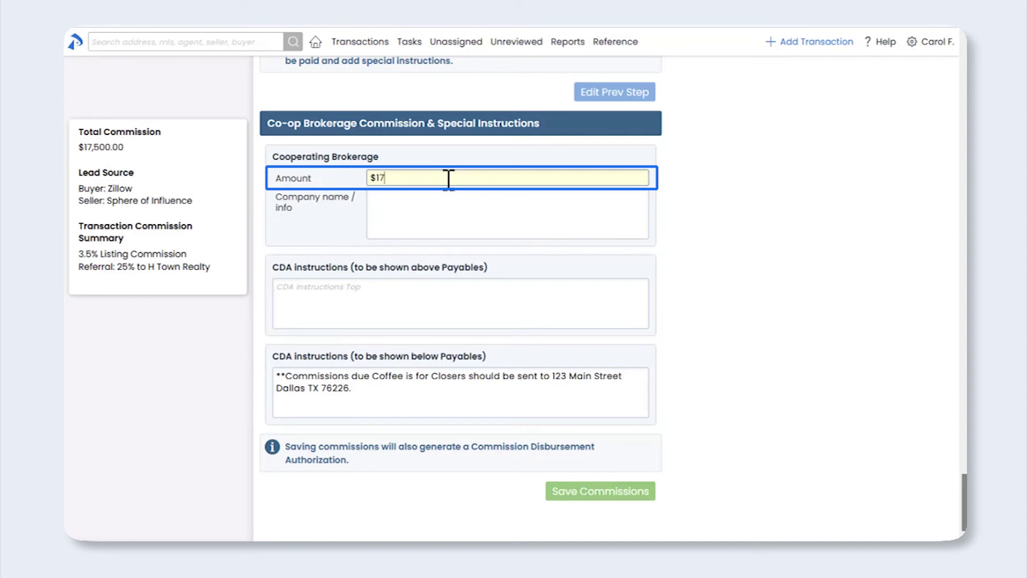
text(,5000)
click(202, 338)
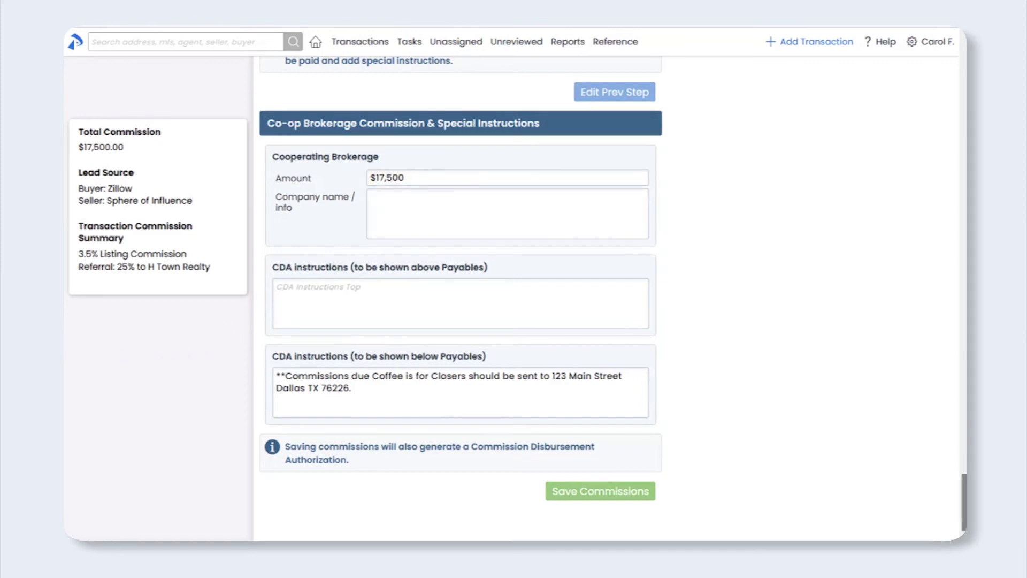
Step: Enter Freedom Realty and its Dallas, Texas address as the co-op brokerage, then save the commissions
click(463, 222)
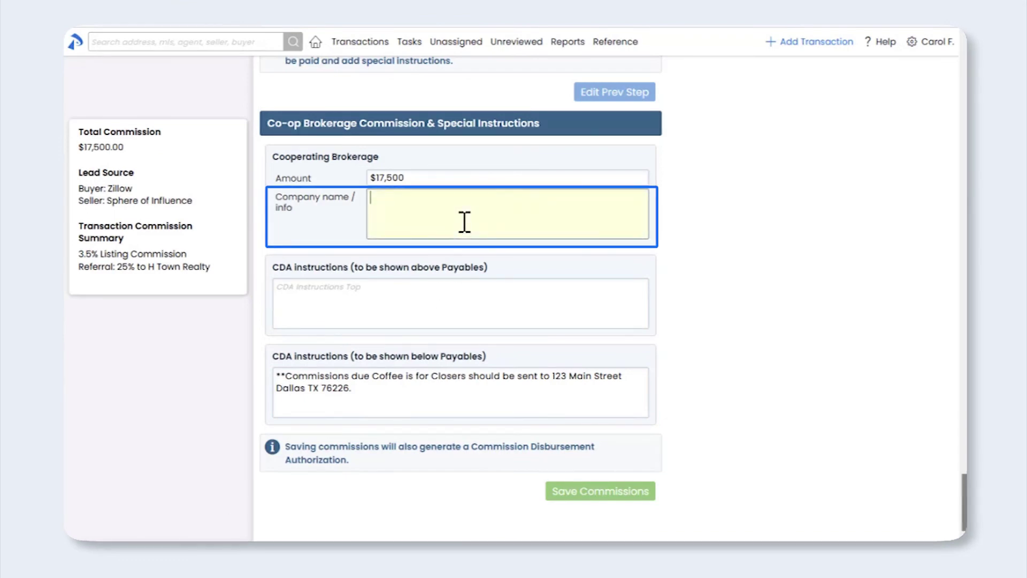
text(Freedom Realty)
key(Return)
text(4543 Grove Lane)
key(Return)
text(Dallas Texas 73627)
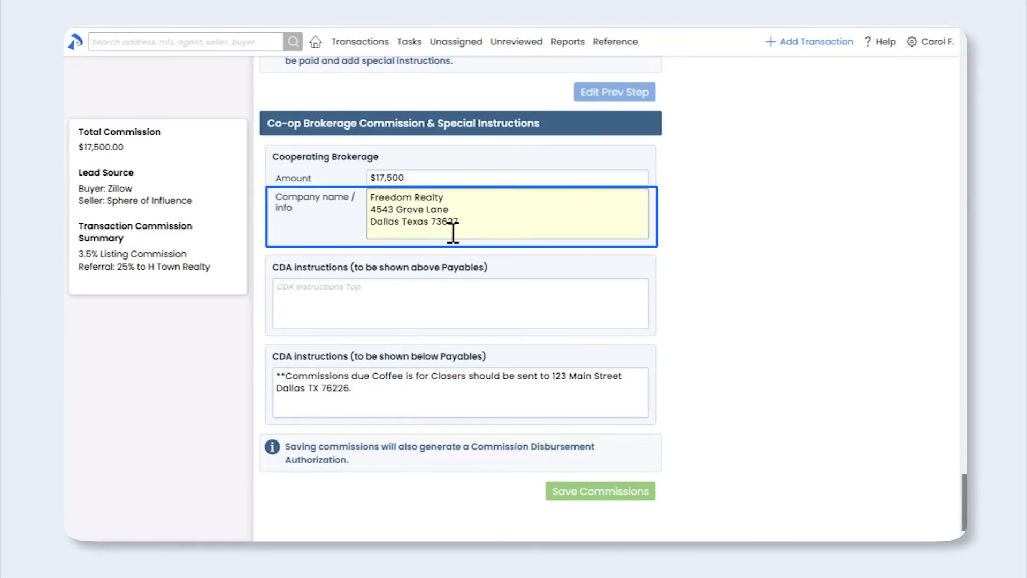
click(183, 360)
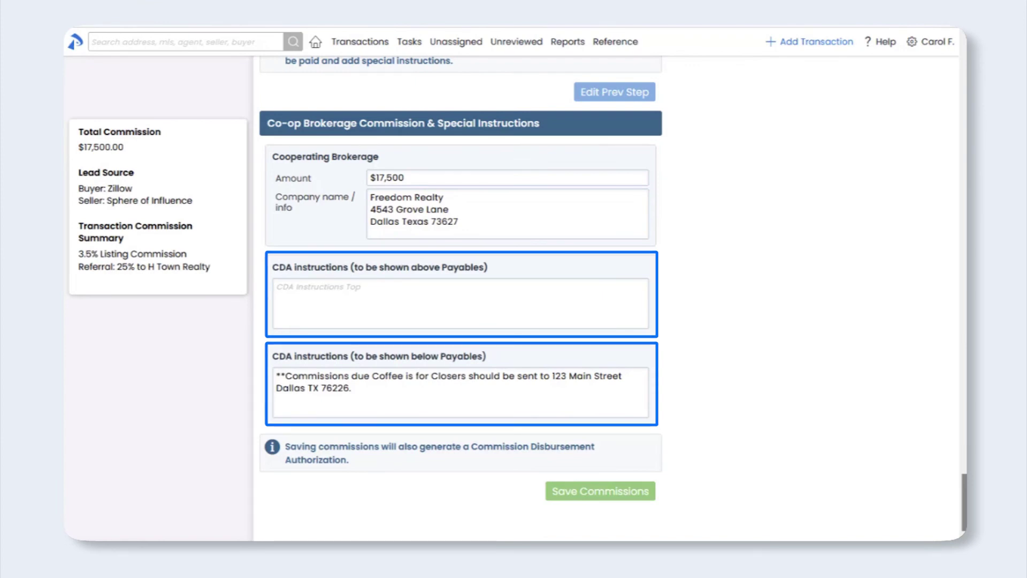
click(609, 492)
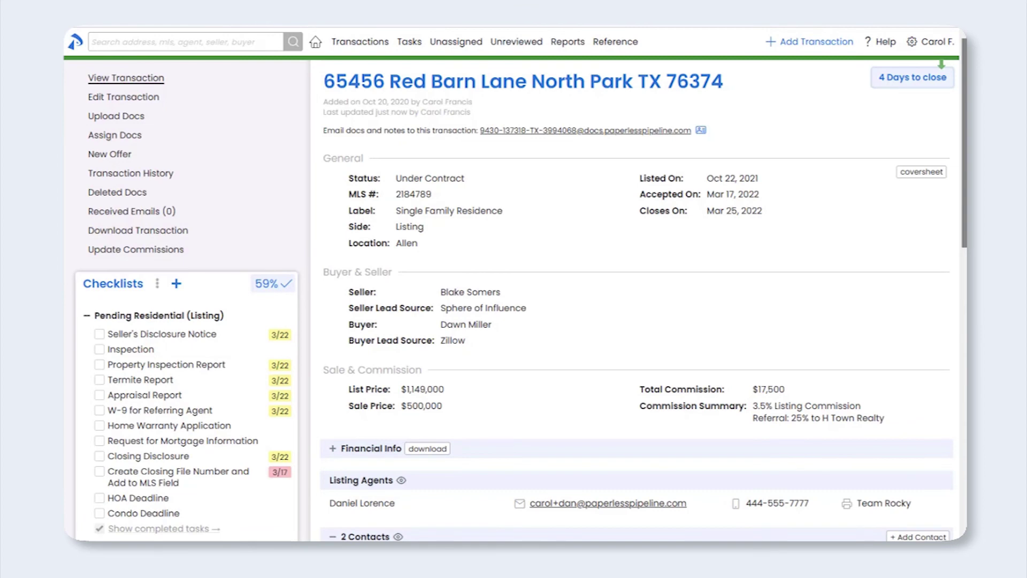
Step: Expand Financial Info to show the $17,500.00 gross commission and $10,707.85 net payable breakdown
drag(964, 161, 943, 279)
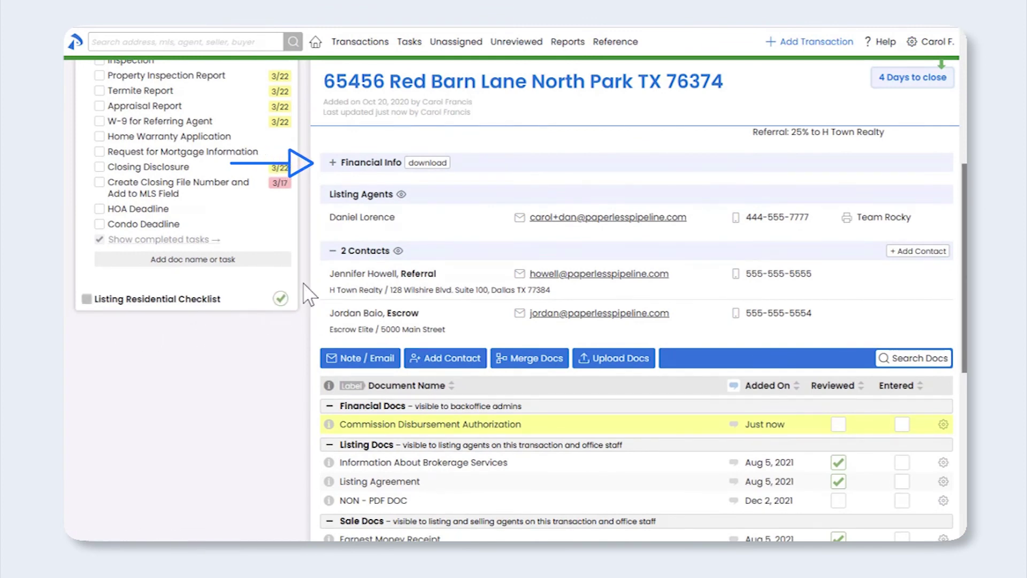
click(333, 164)
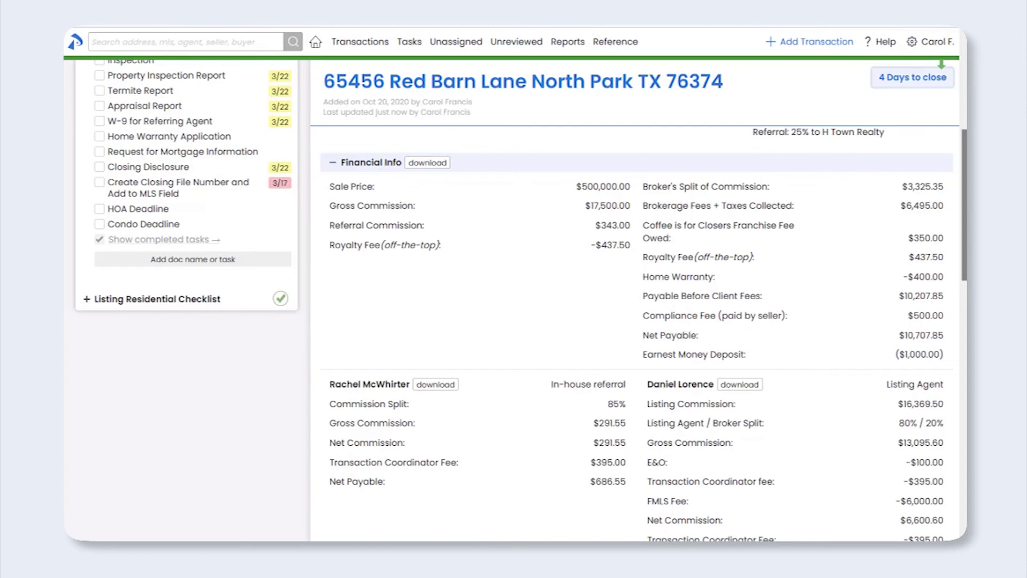
Step: Download the transaction's commissions and fees statement and the listing agent's commission statement
scroll(513, 300, down, 1)
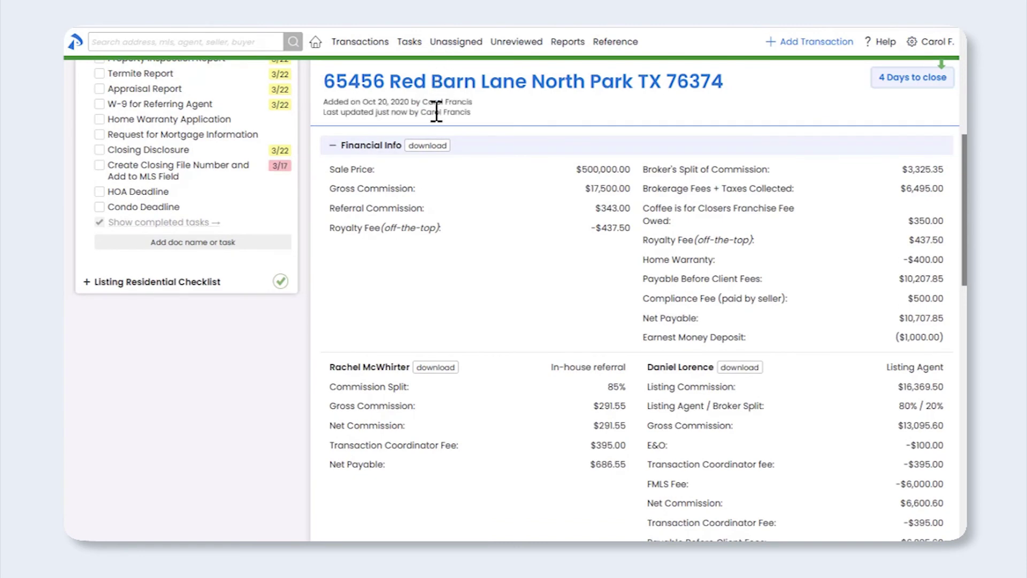
click(432, 150)
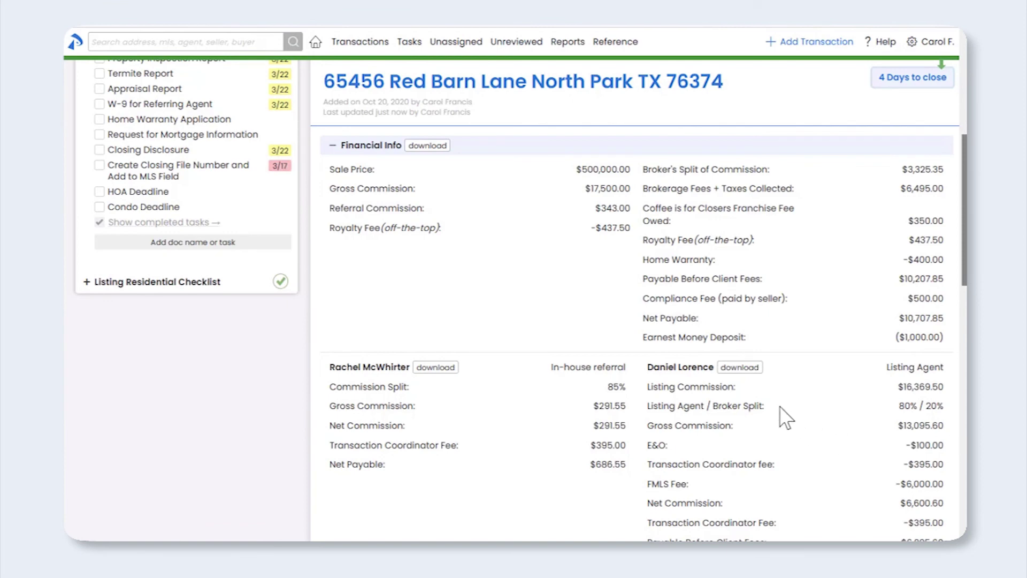
click(757, 373)
Step: Preview the Commission Disbursement Authorization listed under Financial Docs
drag(965, 175, 964, 371)
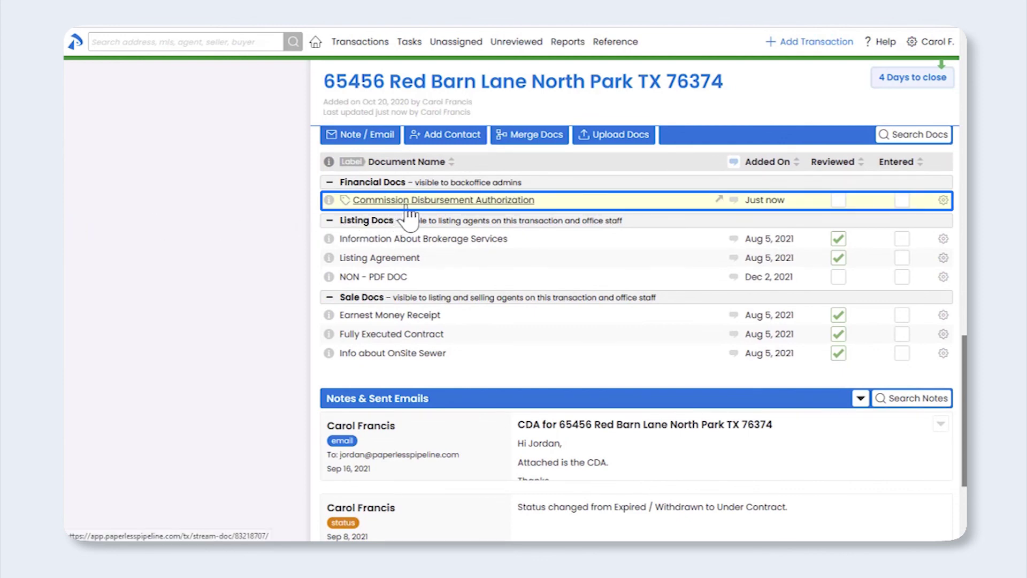
click(470, 206)
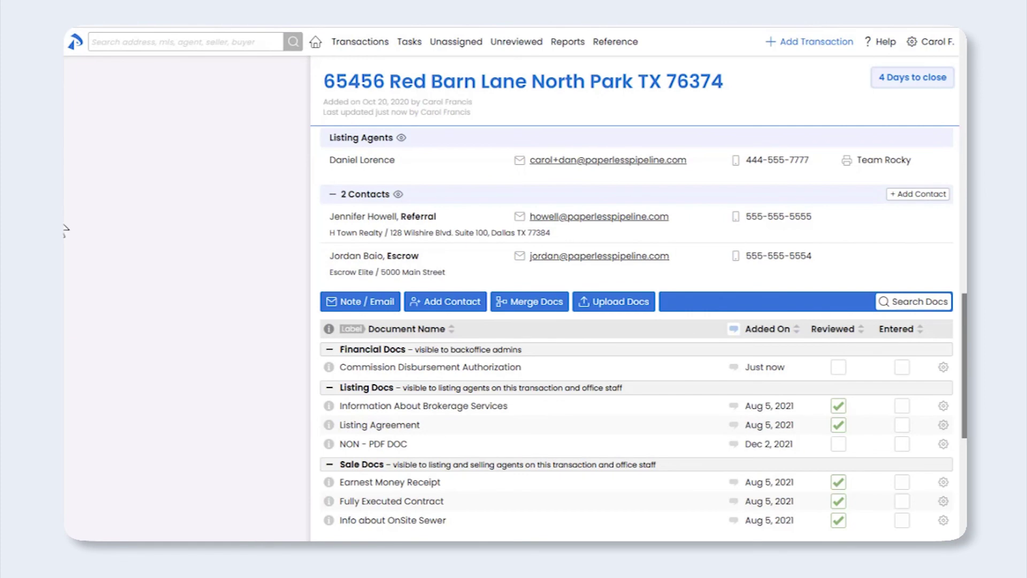
Step: Draft a transaction email to the escrow contact using the CDA template
click(367, 303)
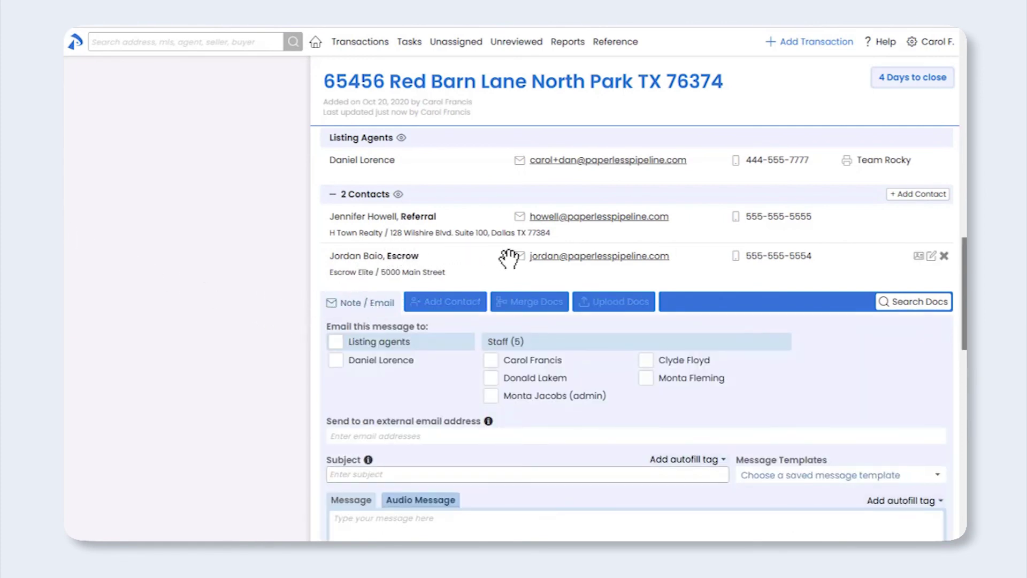
drag(535, 257, 382, 436)
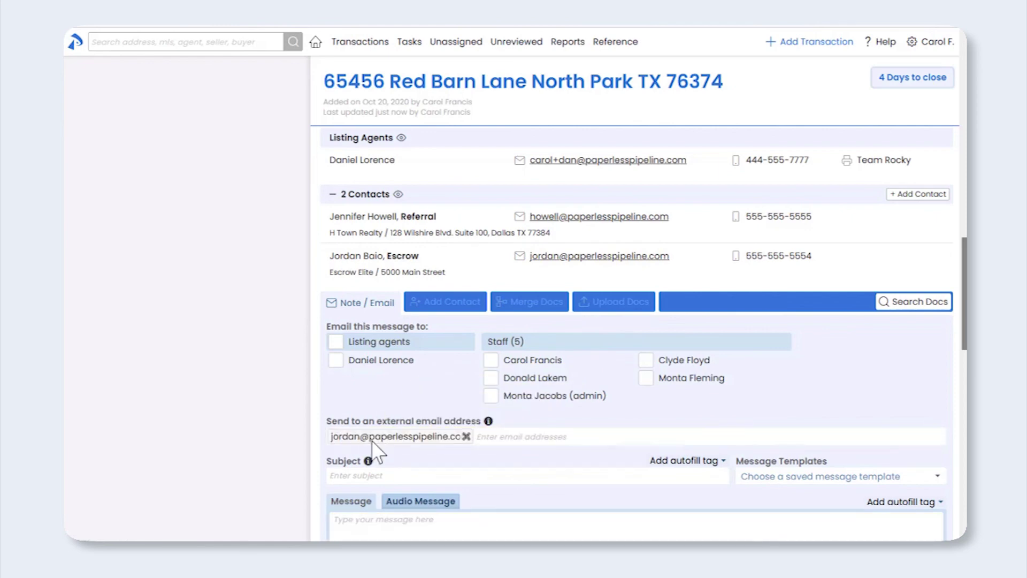
click(937, 475)
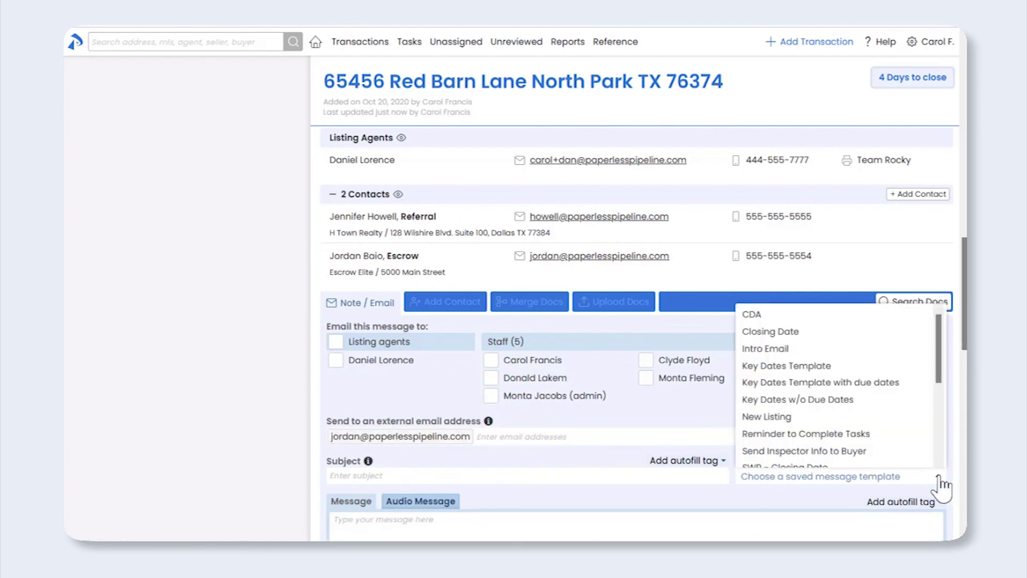
click(910, 315)
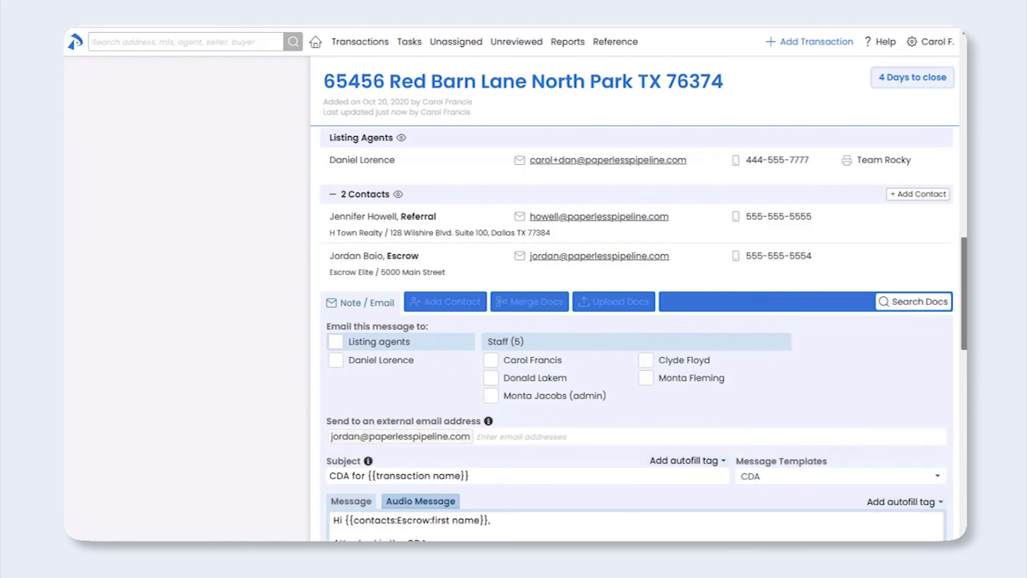
Step: Attach the Commission Disbursement Authorization, send the email to escrow, and open Reports
drag(965, 296, 965, 362)
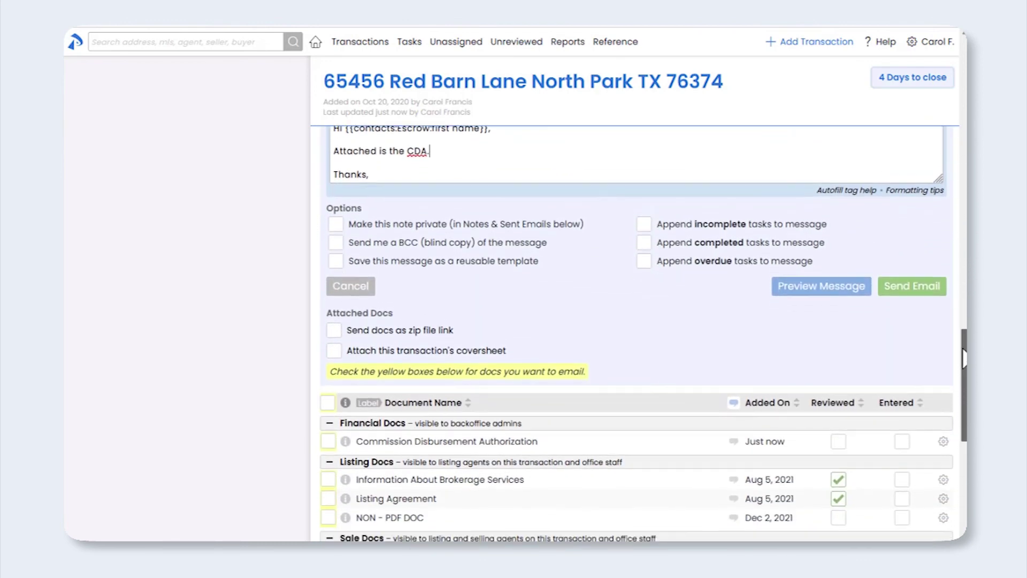
click(328, 436)
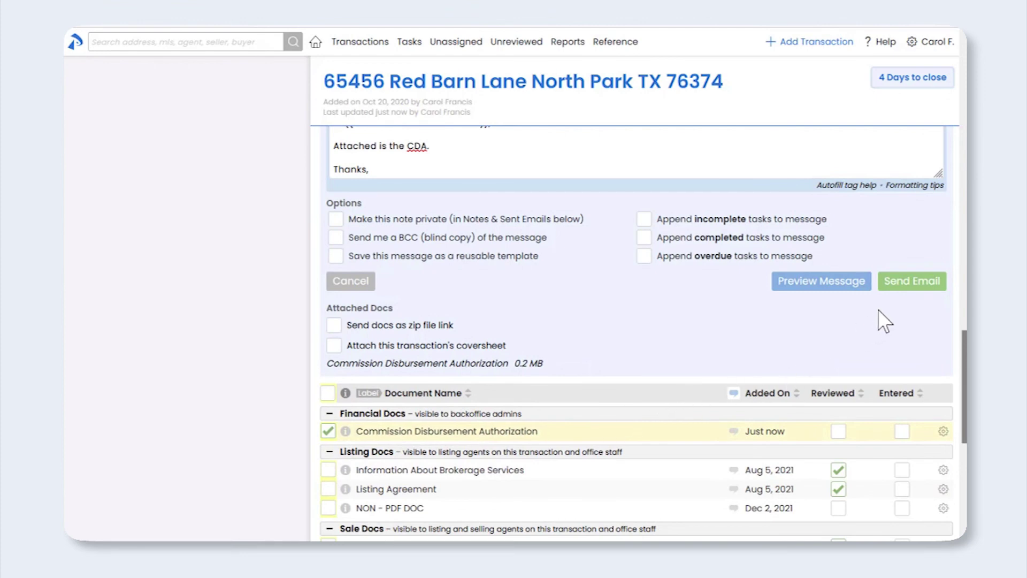
click(904, 290)
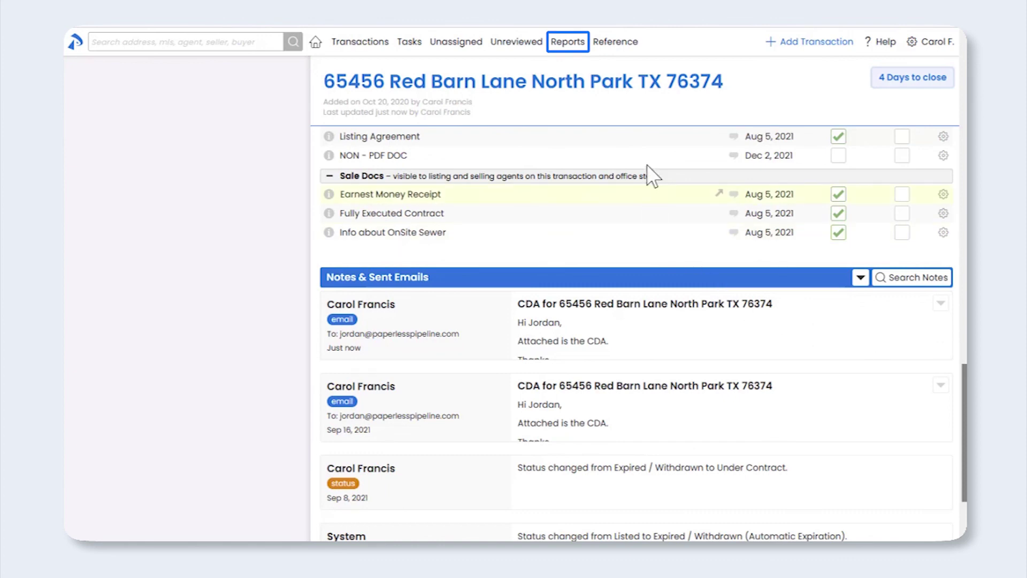
click(570, 43)
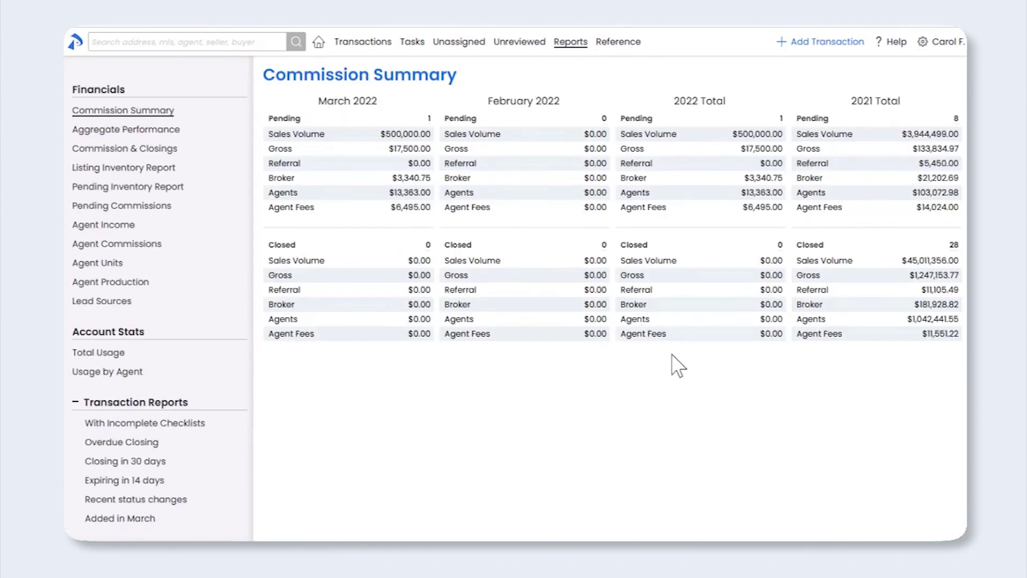